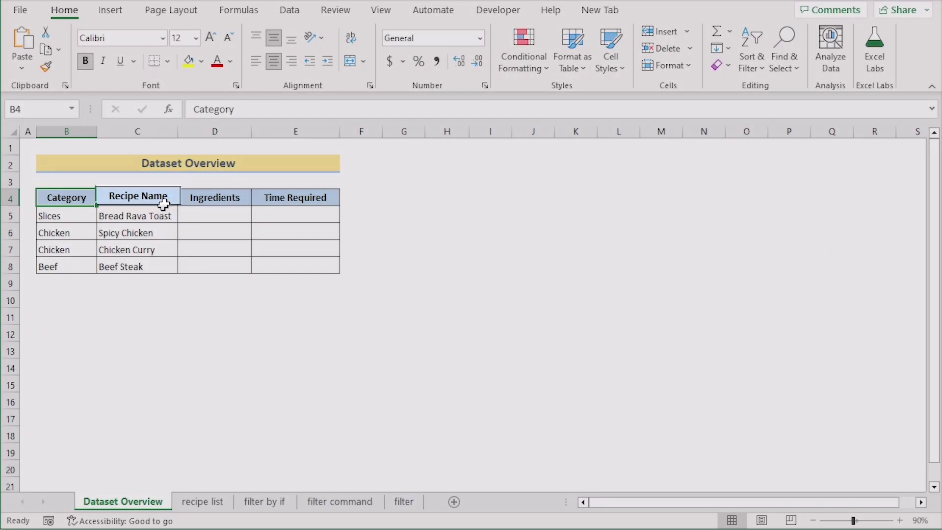
- Examine the table headers and columns B through E on the Dataset Overview sheet
{"action": "left_click", "coordinate": [165, 201]}
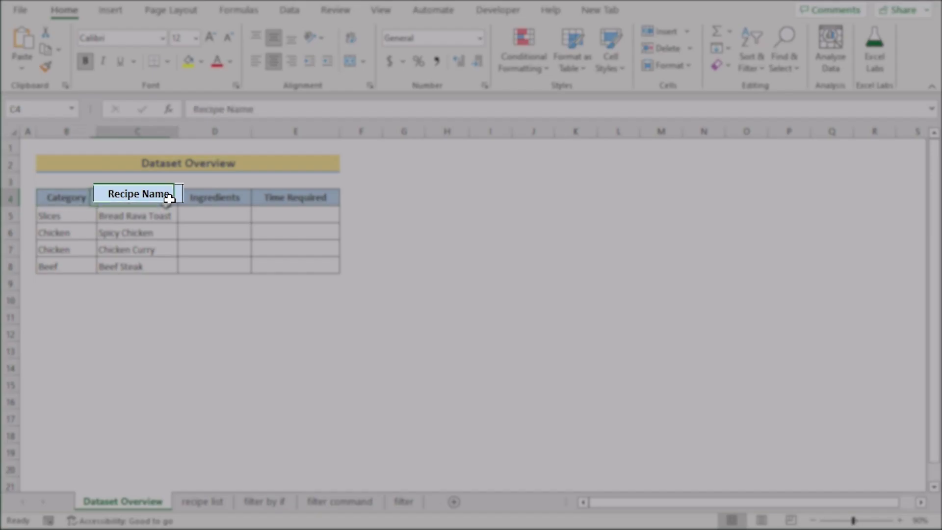
{"action": "left_click", "coordinate": [235, 198]}
{"action": "left_click", "coordinate": [287, 202]}
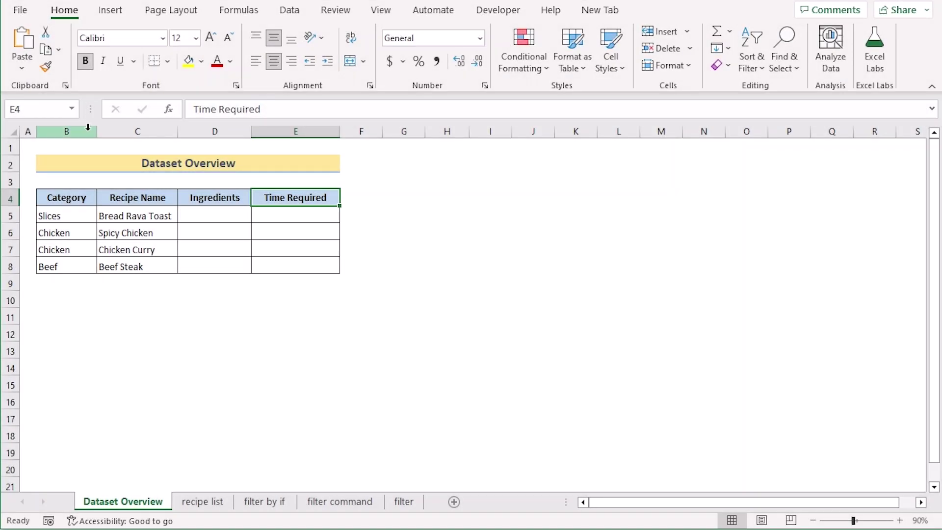
{"action": "left_click", "coordinate": [85, 131]}
{"action": "left_click", "coordinate": [143, 132]}
{"action": "left_click", "coordinate": [224, 131]}
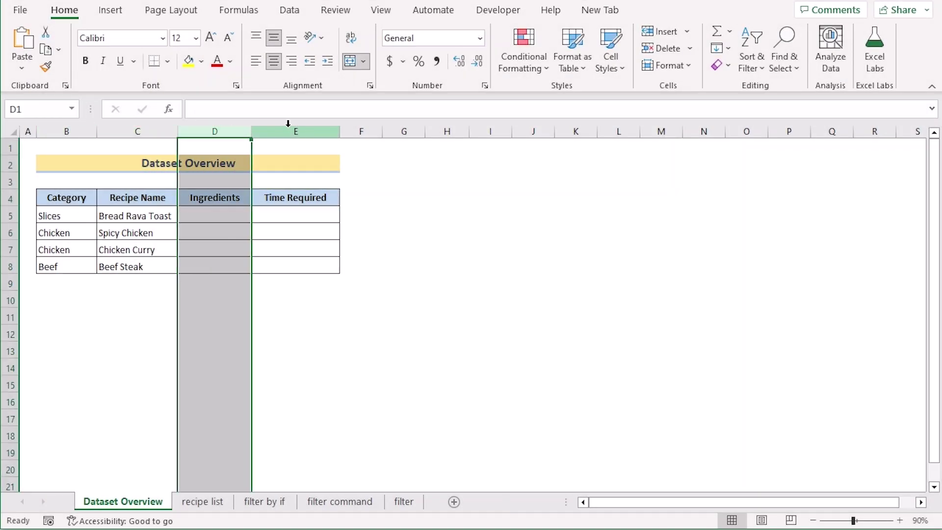
{"action": "left_click", "coordinate": [290, 131]}
{"action": "left_click", "coordinate": [191, 220]}
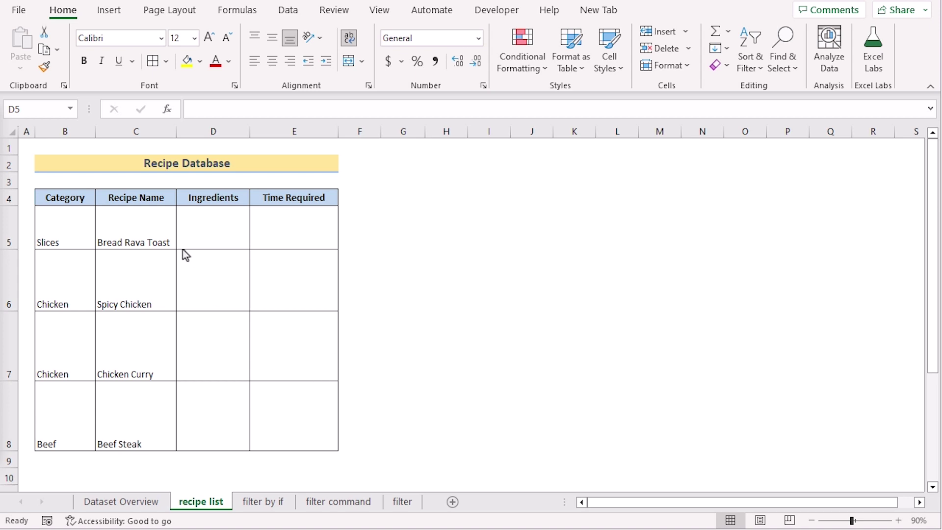
- Examine the Recipe Database headers and the Category and Recipe Name cells of the two Chicken rows
{"action": "left_click", "coordinate": [89, 197]}
{"action": "left_click", "coordinate": [153, 201]}
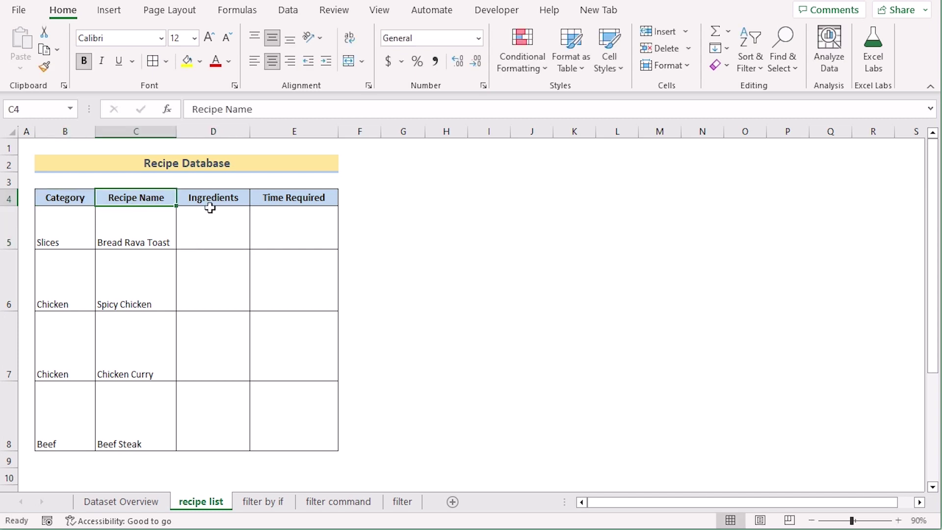
{"action": "left_click", "coordinate": [231, 202]}
{"action": "left_click", "coordinate": [299, 199]}
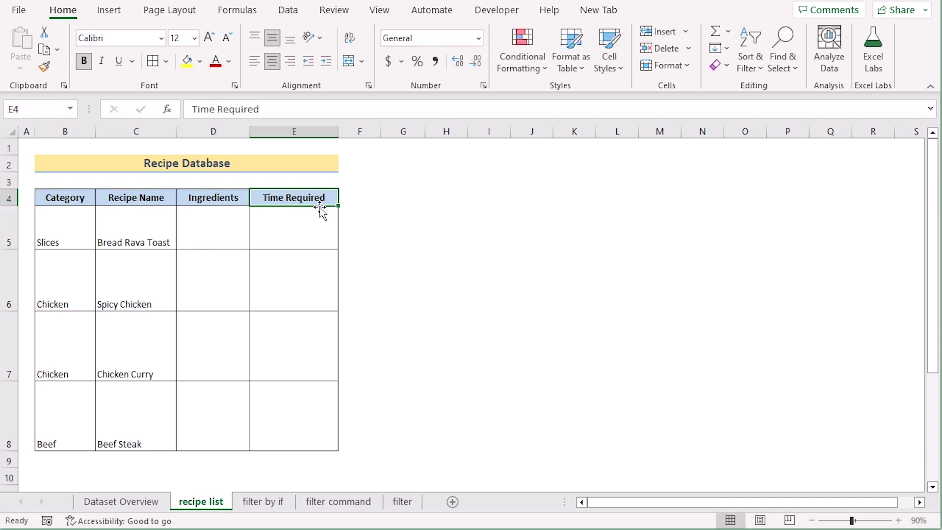
{"action": "left_click", "coordinate": [65, 285]}
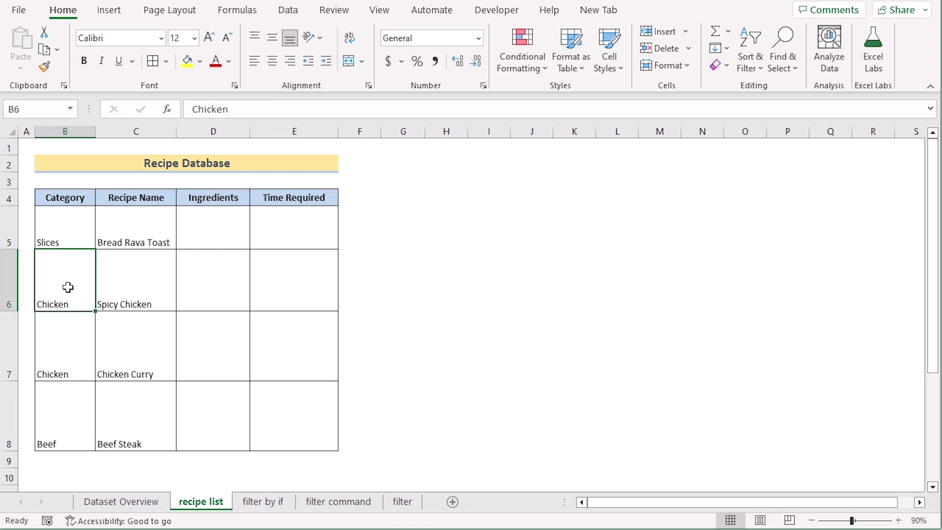
{"action": "left_click", "coordinate": [123, 293]}
{"action": "left_click", "coordinate": [153, 353]}
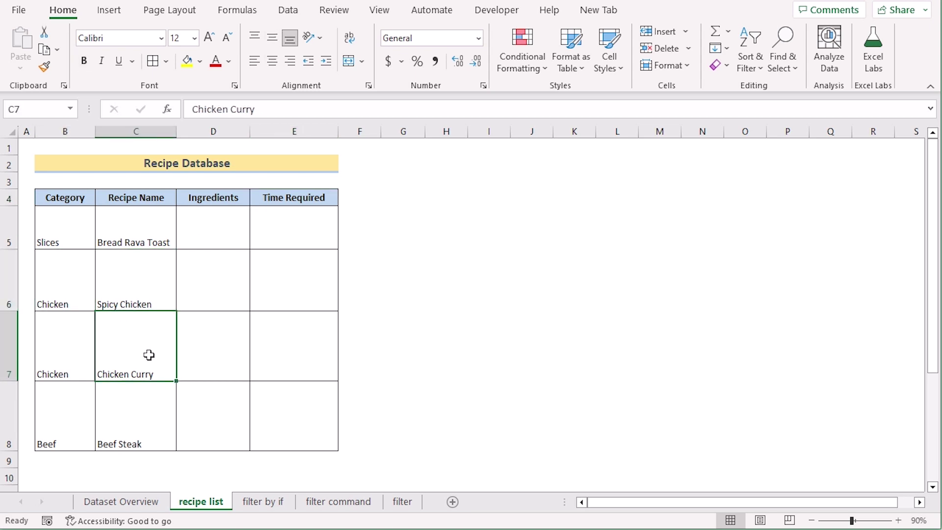
{"action": "left_click", "coordinate": [81, 297]}
{"action": "left_click", "coordinate": [69, 342]}
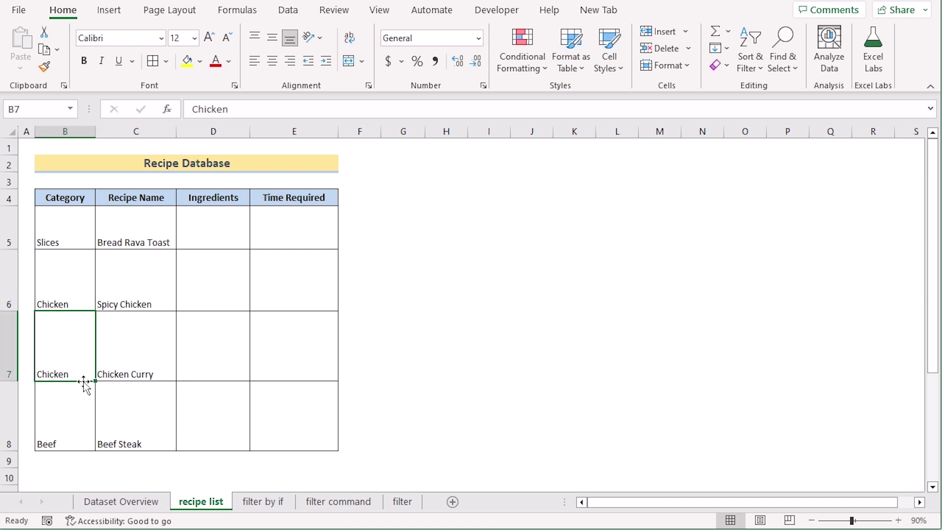
- Merge the two Chicken category cells B6:B7, keeping only the upper value, and remove the merged cell's horizontal centering
{"action": "left_click", "coordinate": [70, 284]}
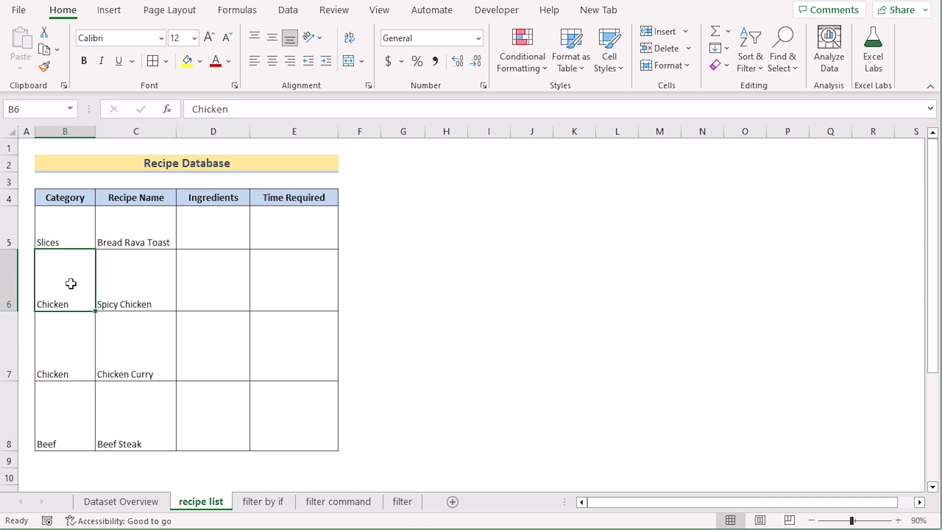
{"action": "left_click", "coordinate": [66, 349], "text": "shift"}
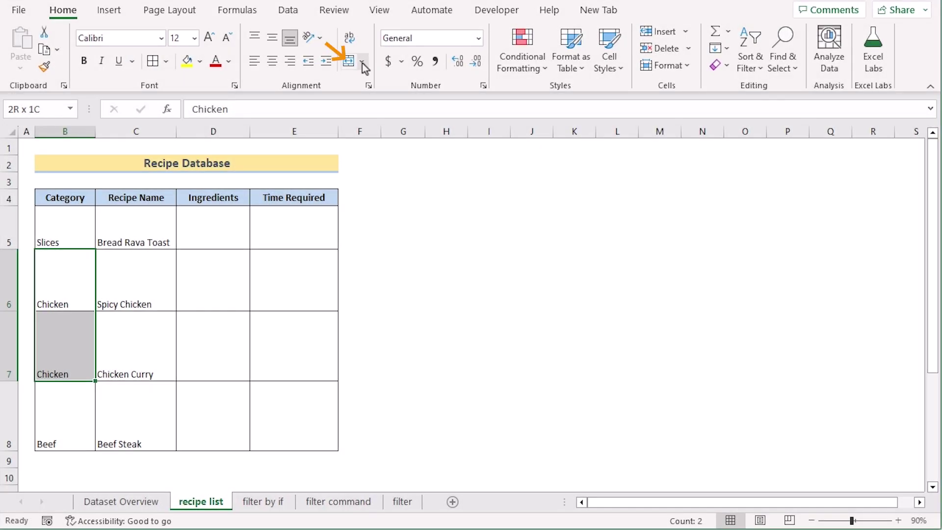
{"action": "left_click", "coordinate": [362, 62]}
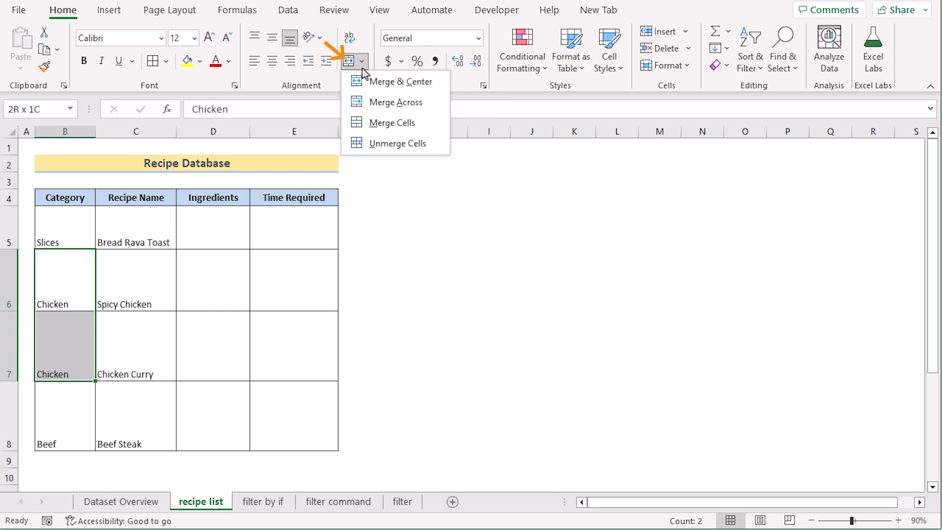
{"action": "left_click", "coordinate": [369, 81]}
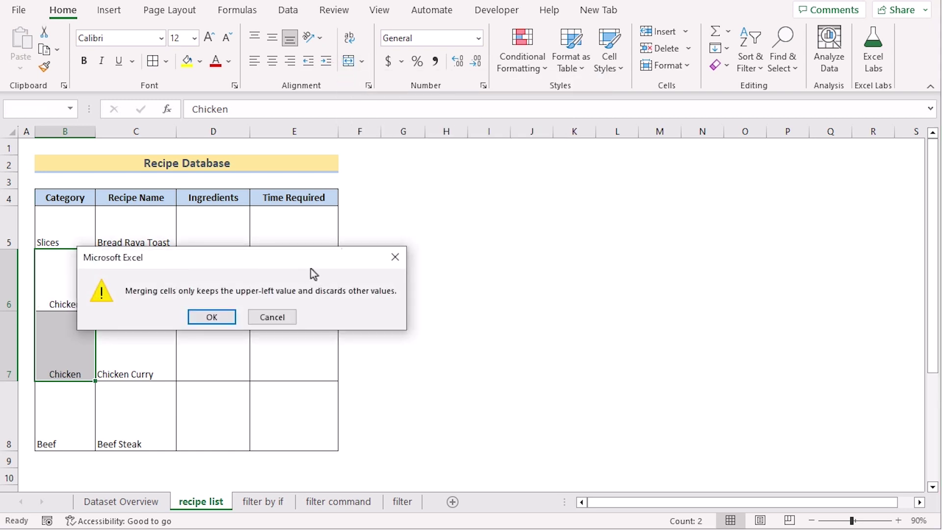
{"action": "left_click_drag", "start_coordinate": [287, 264], "coordinate": [658, 253]}
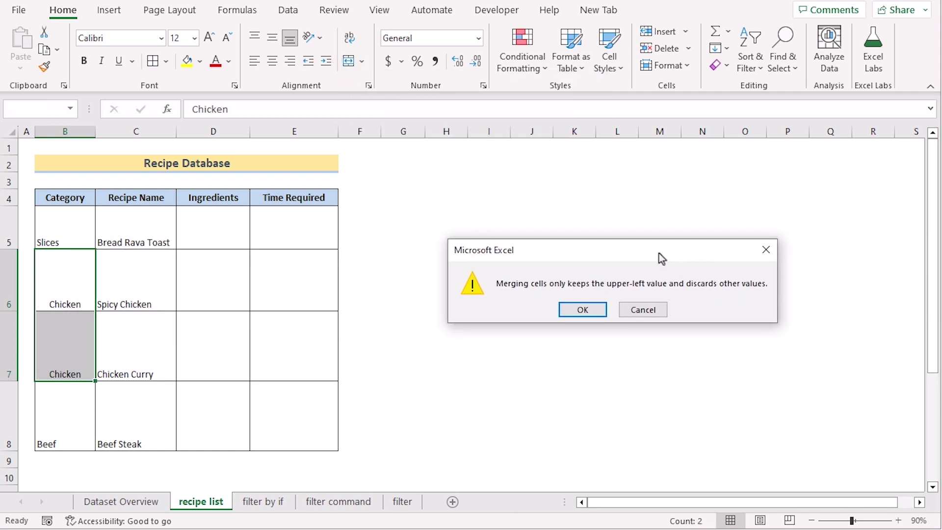
{"action": "left_click", "coordinate": [582, 310]}
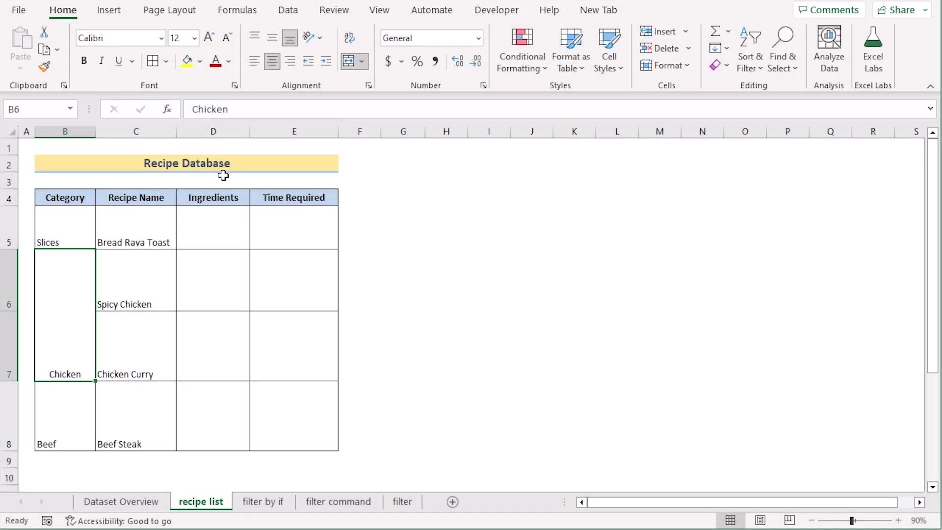
{"action": "left_click", "coordinate": [273, 62]}
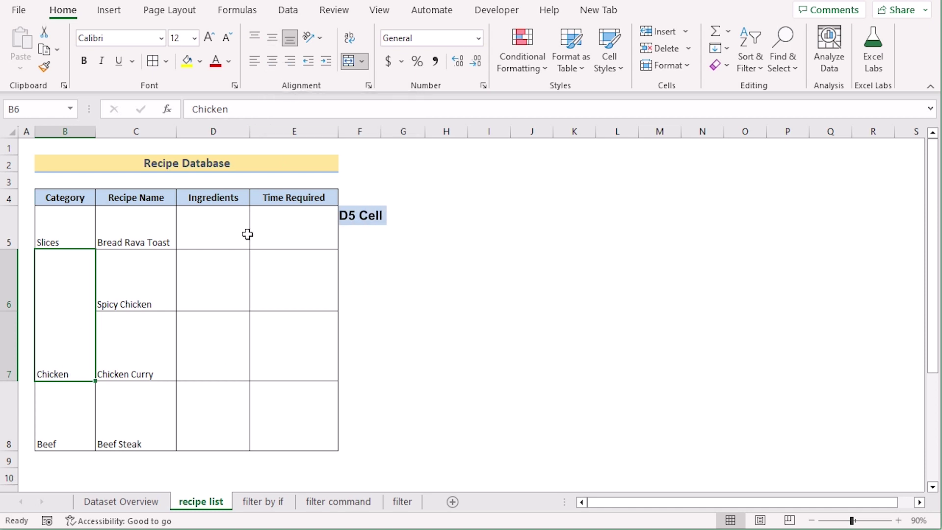
- Enter the Bread Rava Toast ingredients in D5 on separate lines: "1. Flour", "2. Egg", "3. Salt"
{"action": "left_click", "coordinate": [215, 233]}
{"action": "double_click", "coordinate": [209, 230]}
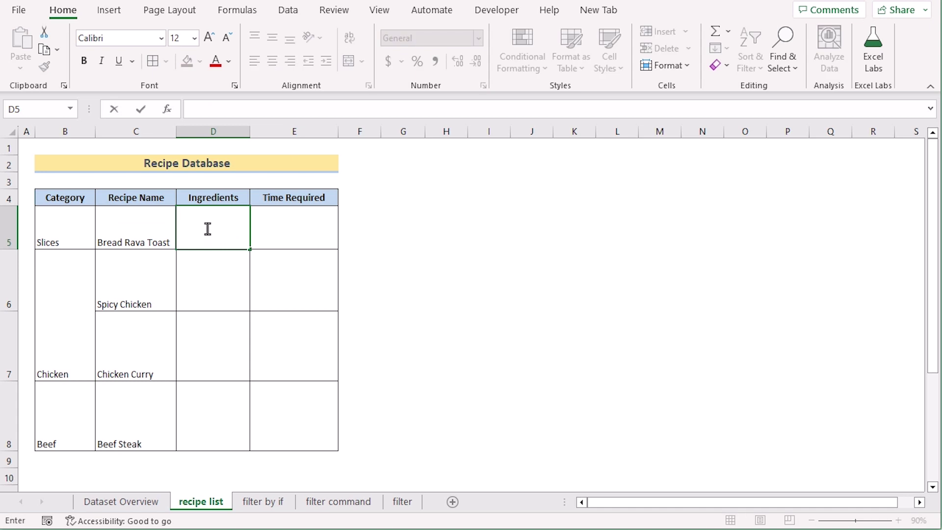
{"action": "type", "text": "1. Flour"}
{"action": "key", "text": "alt+Return"}
{"action": "type", "text": "2. Egg"}
{"action": "key", "text": "alt+Return"}
{"action": "type", "text": "3. Salt"}
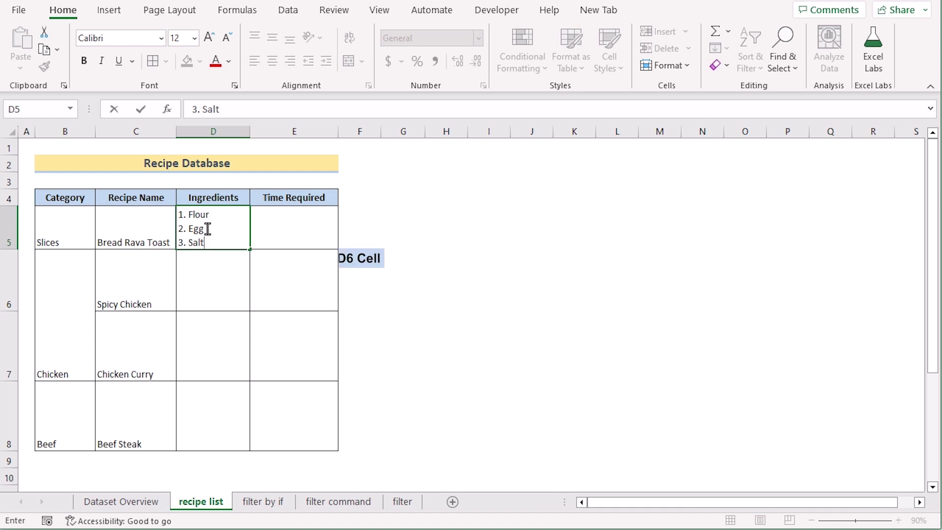
{"action": "key", "text": "Return"}
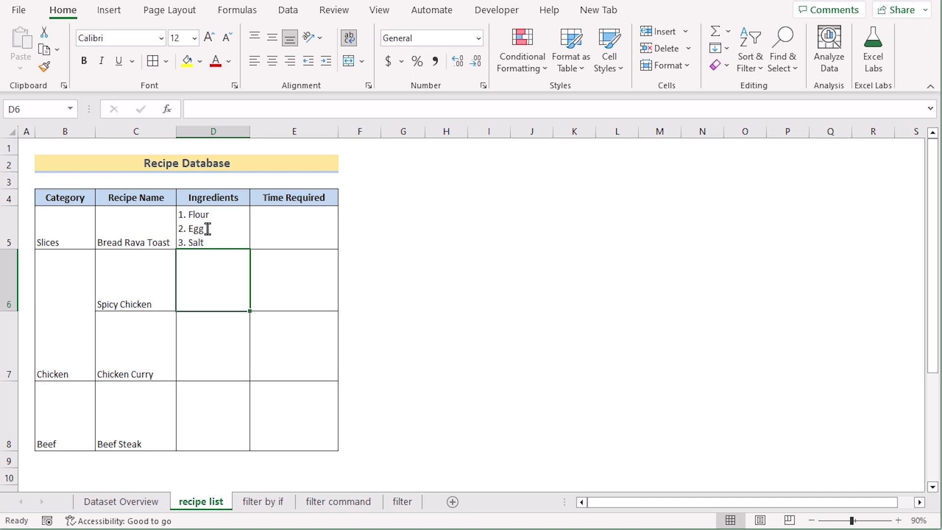
- Enter the Spicy Chicken ingredients in D6 on separate lines: "1. Spices", "2. Salt", "3. Vinegar", "4. Chicken"
{"action": "type", "text": "1"}
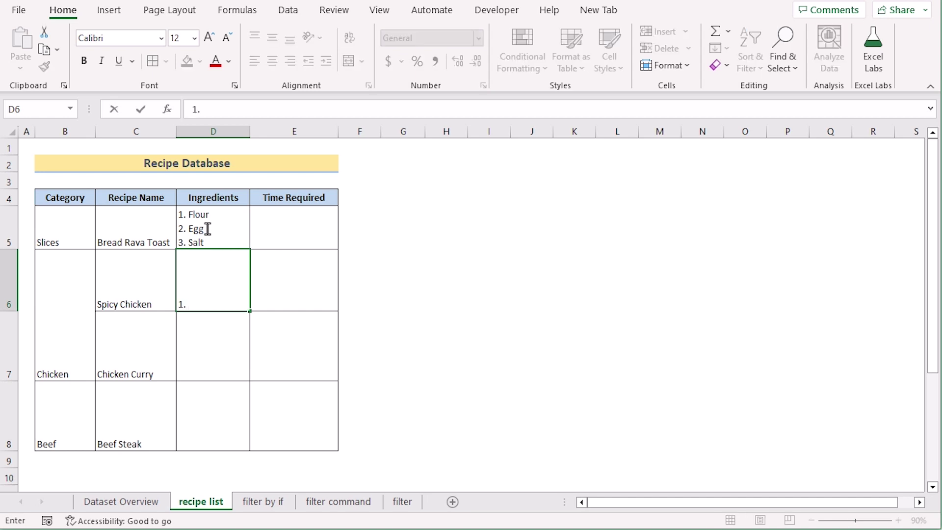
{"action": "type", "text": ". Spices"}
{"action": "key", "text": "alt+Return"}
{"action": "left_click", "coordinate": [255, 113]}
{"action": "type", "text": "2. Salt"}
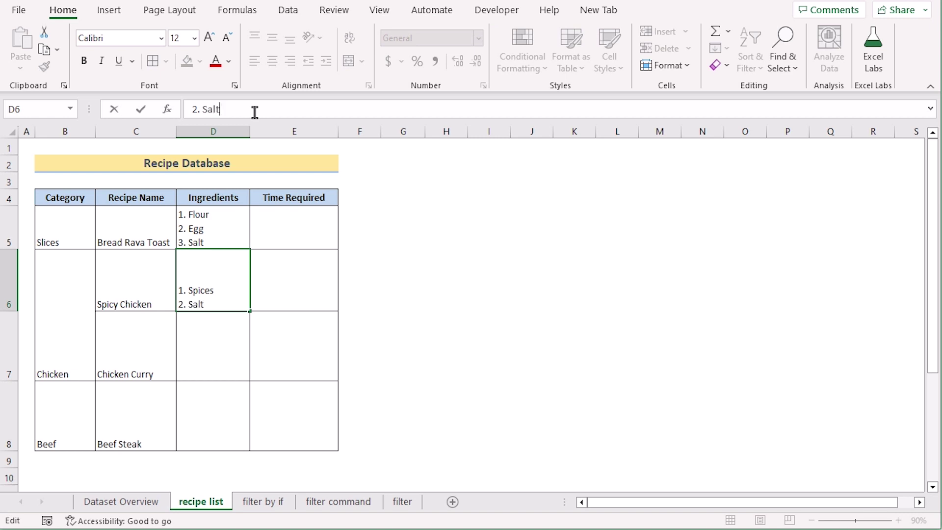
{"action": "key", "text": "alt+Return"}
{"action": "type", "text": "3. "}
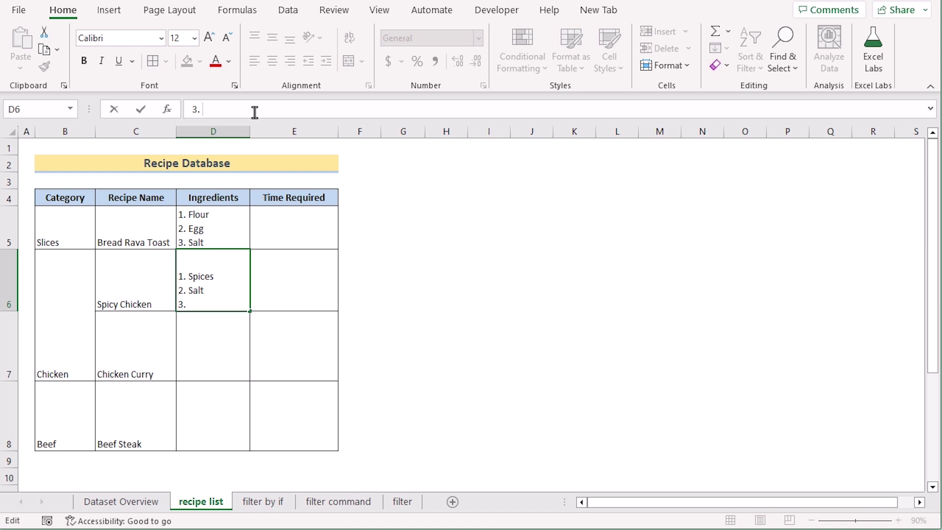
{"action": "type", "text": "Vinegar"}
{"action": "key", "text": "alt+Return"}
{"action": "type", "text": "4. Chicken"}
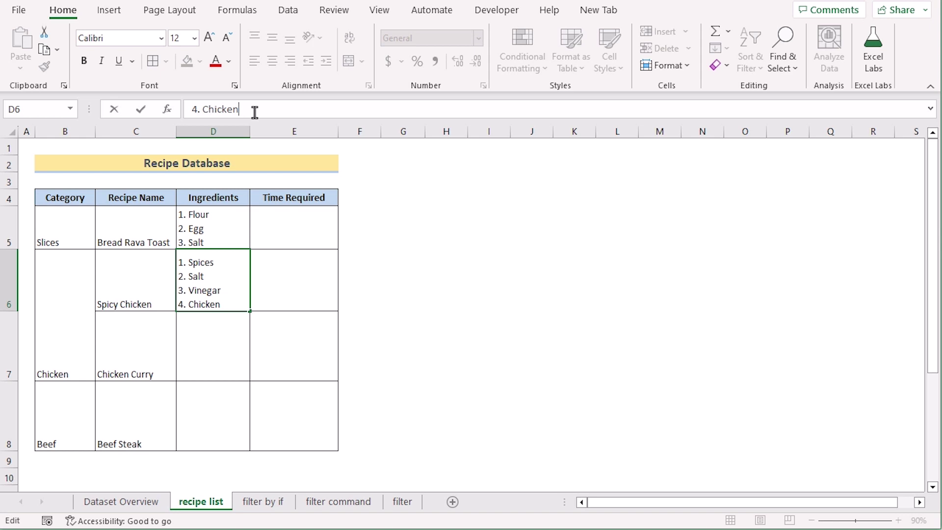
{"action": "key", "text": "Return"}
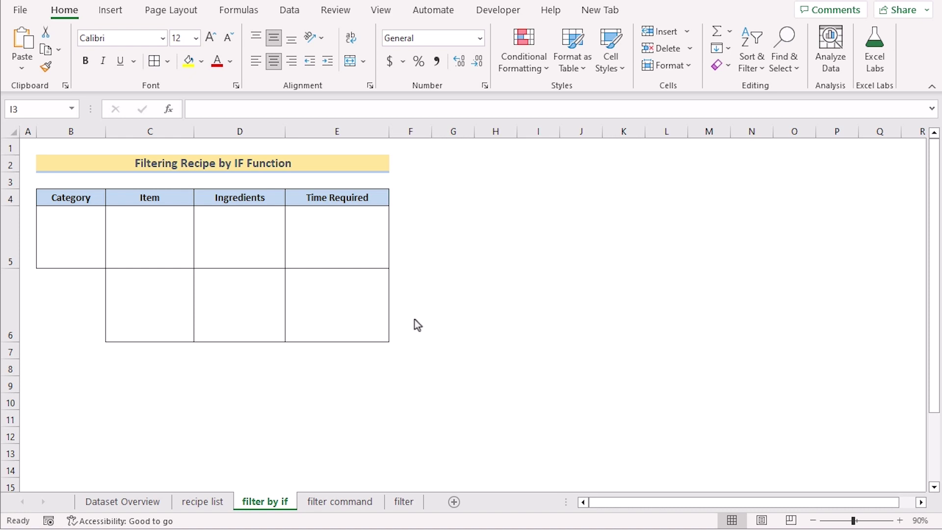
- Add a List data validation to B5 on the filter by if sheet with source Slices,Chicken,Beef,None, and choose Chicken from its drop-down
{"action": "left_click", "coordinate": [58, 244]}
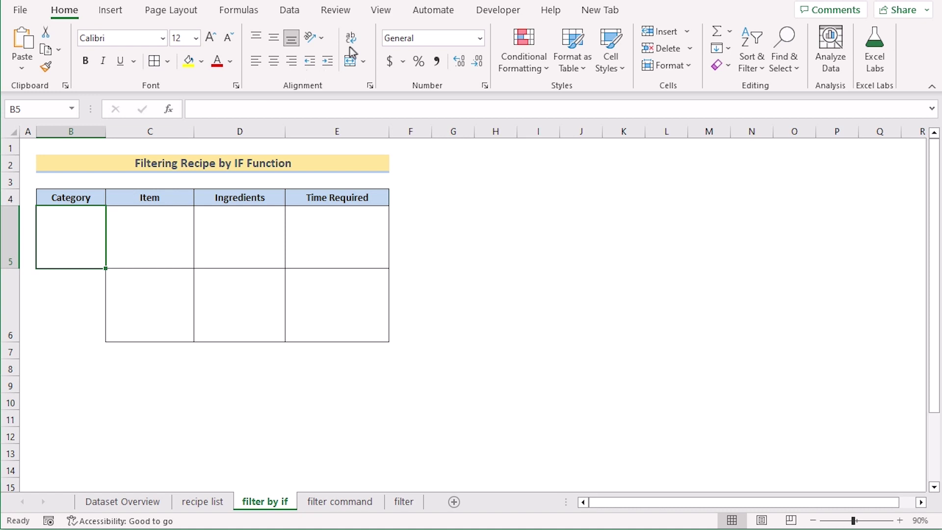
{"action": "left_click", "coordinate": [290, 11]}
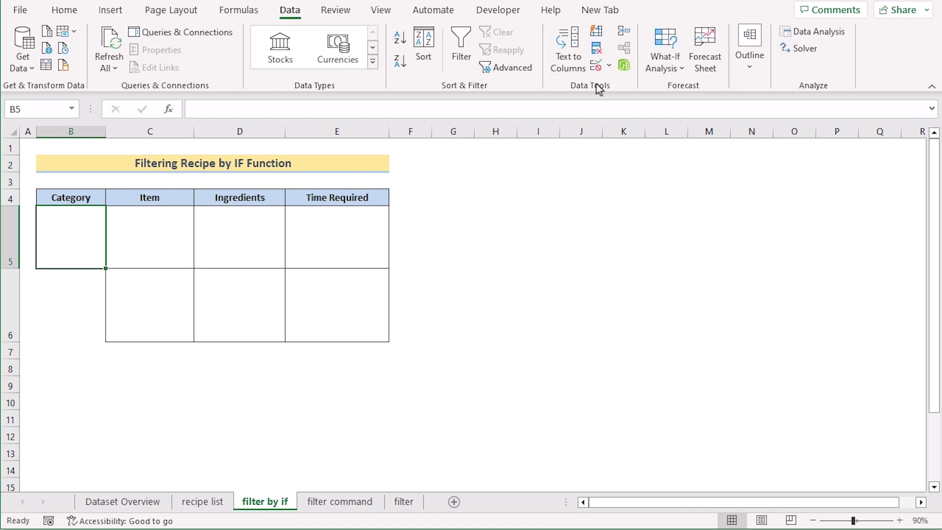
{"action": "left_click", "coordinate": [600, 68]}
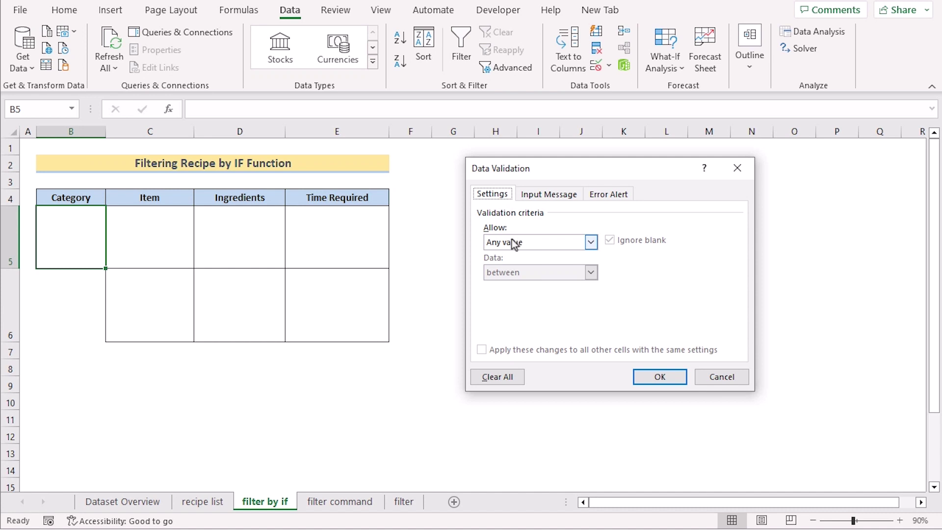
{"action": "left_click", "coordinate": [591, 243]}
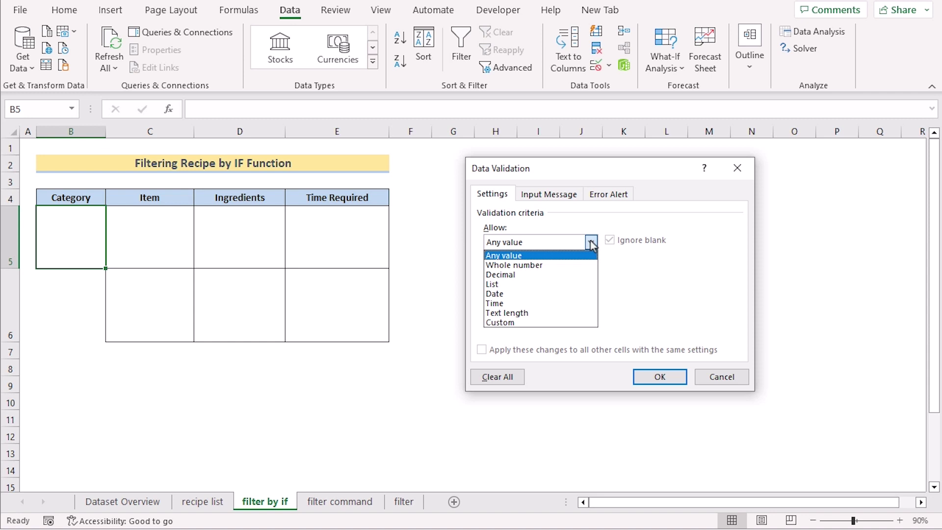
{"action": "left_click", "coordinate": [521, 284]}
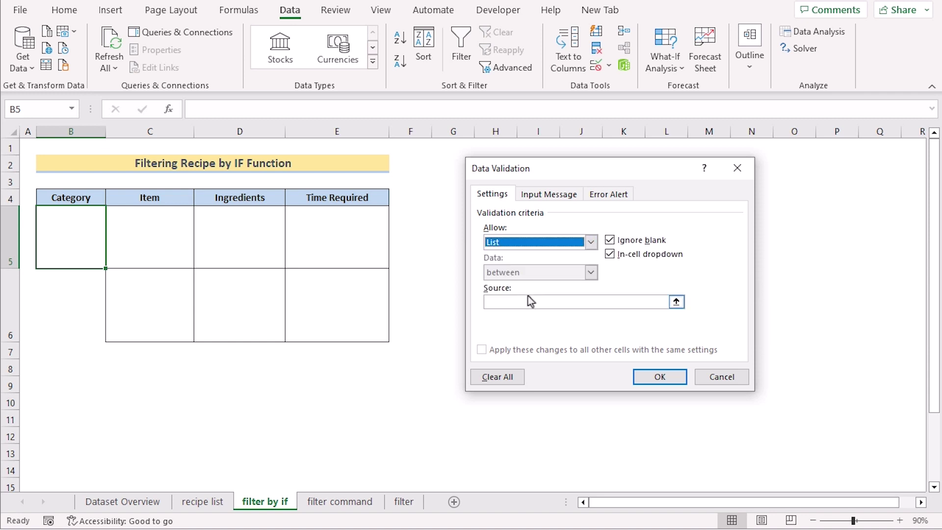
{"action": "left_click", "coordinate": [517, 302]}
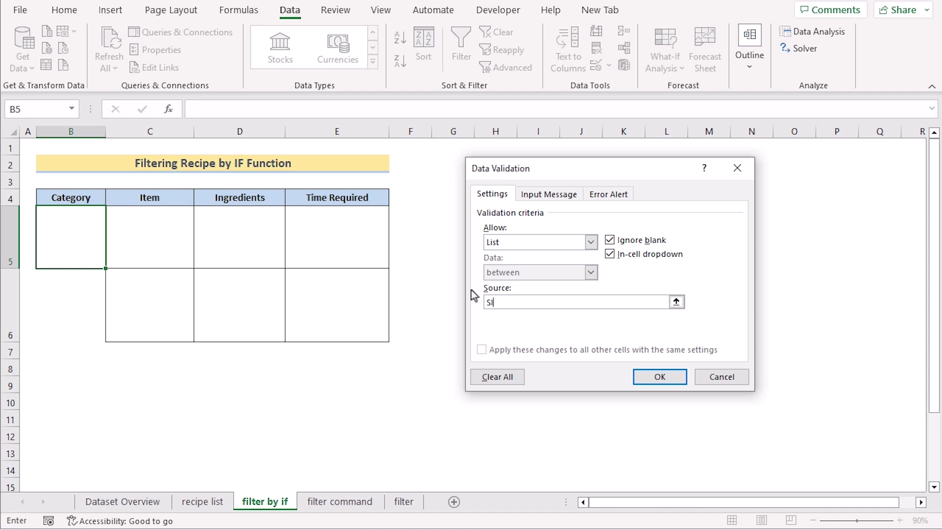
{"action": "type", "text": "ces,Chicken,Beef,None"}
{"action": "left_click", "coordinate": [659, 376]}
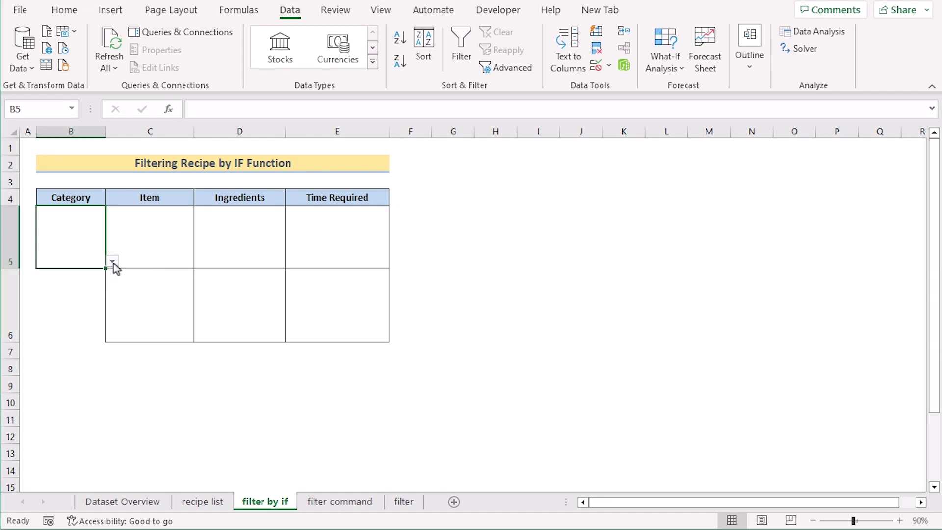
{"action": "left_click", "coordinate": [112, 262]}
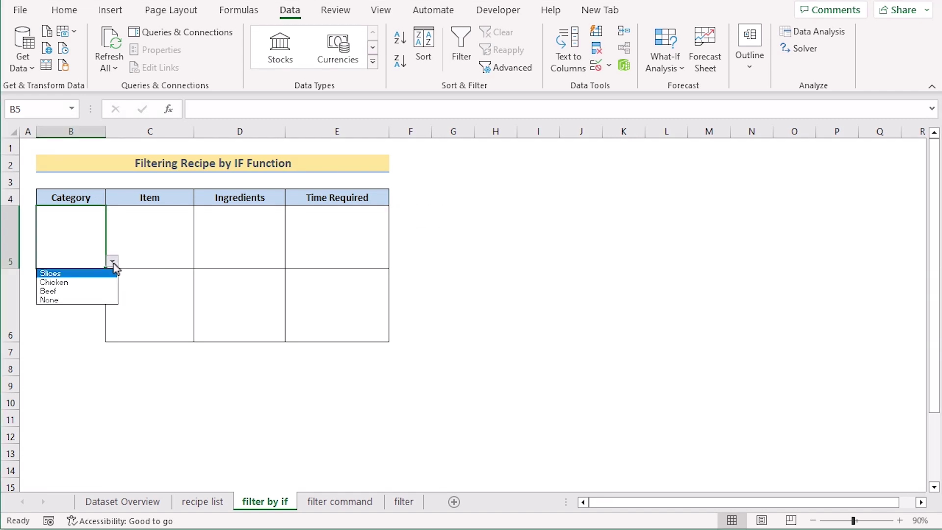
{"action": "left_click", "coordinate": [107, 288]}
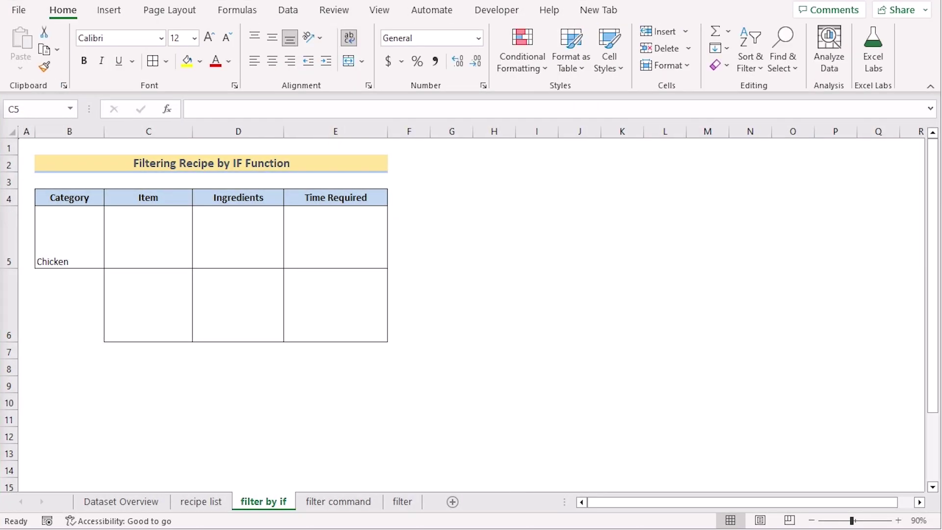
- Start an IFS formula in C5 of the filter by if sheet that returns an empty string when B5="None"
{"action": "double_click", "coordinate": [141, 243]}
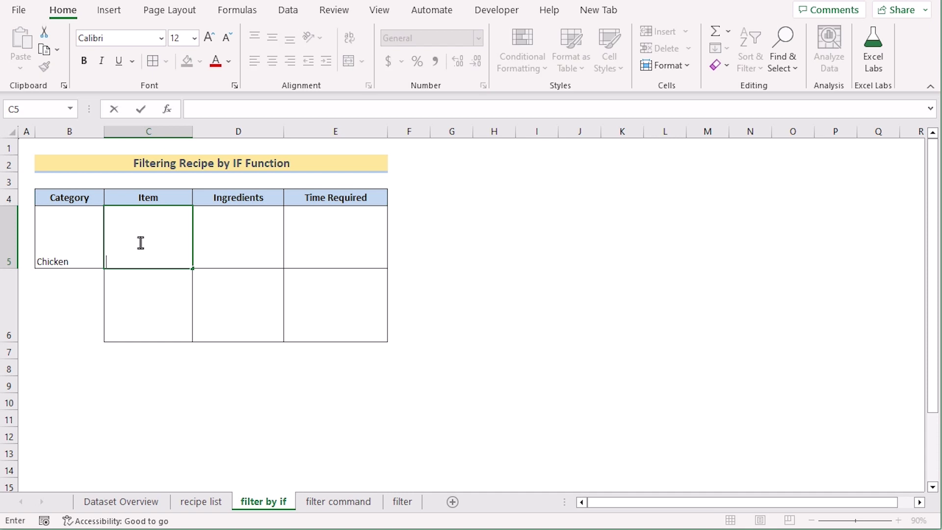
{"action": "type", "text": "="}
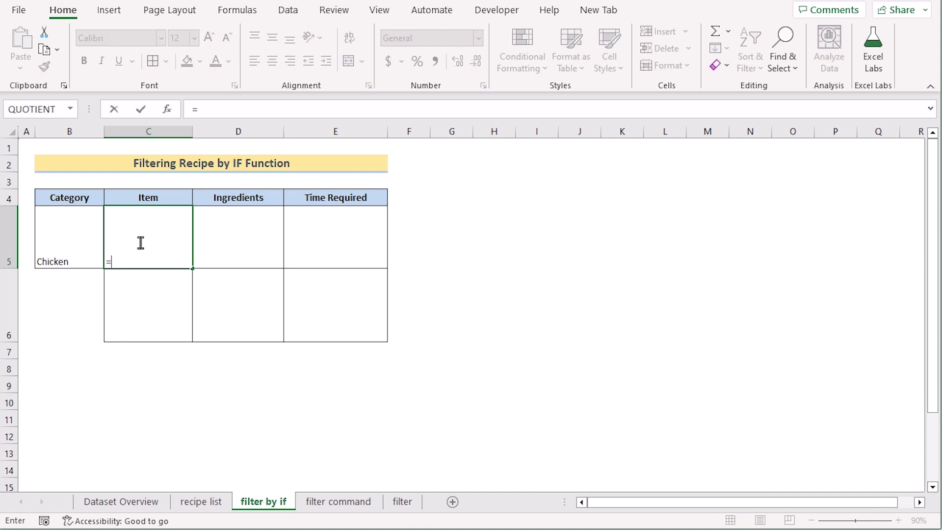
{"action": "type", "text": "IFS("}
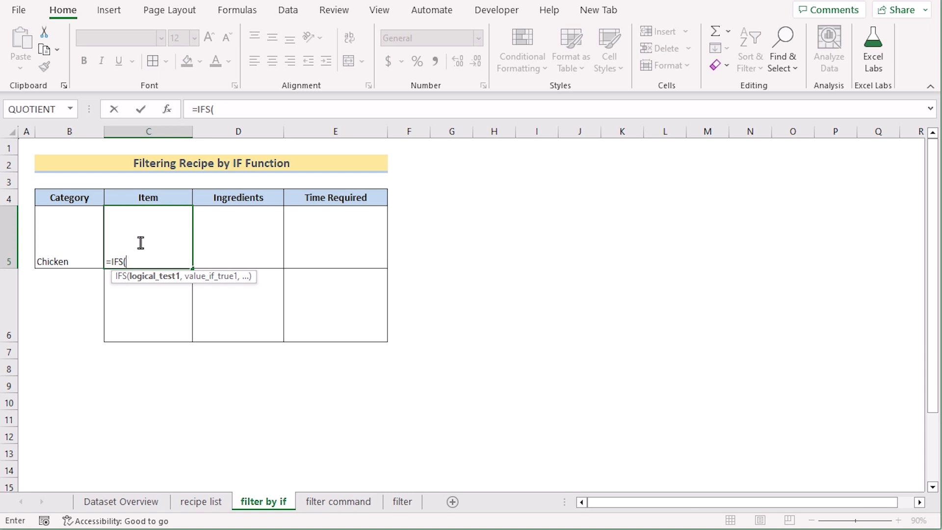
{"action": "left_click", "coordinate": [86, 238]}
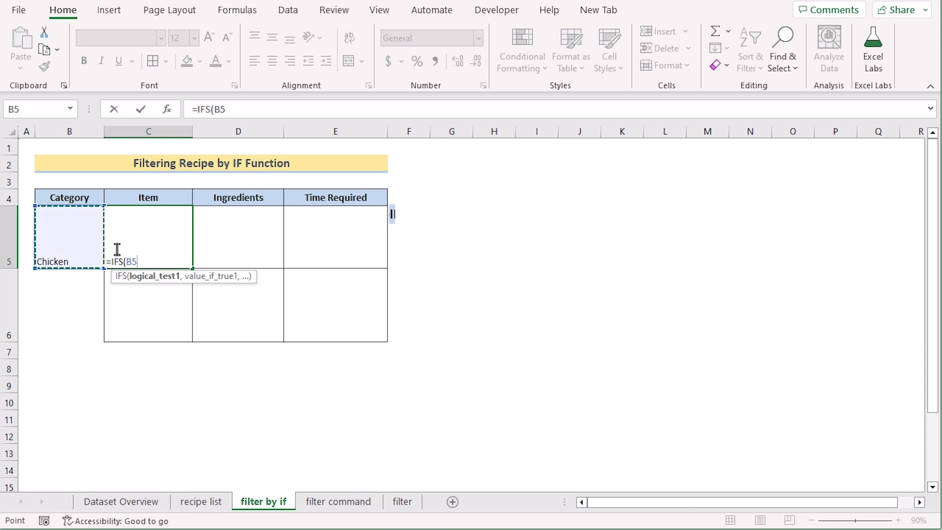
{"action": "type", "text": "=\"None"}
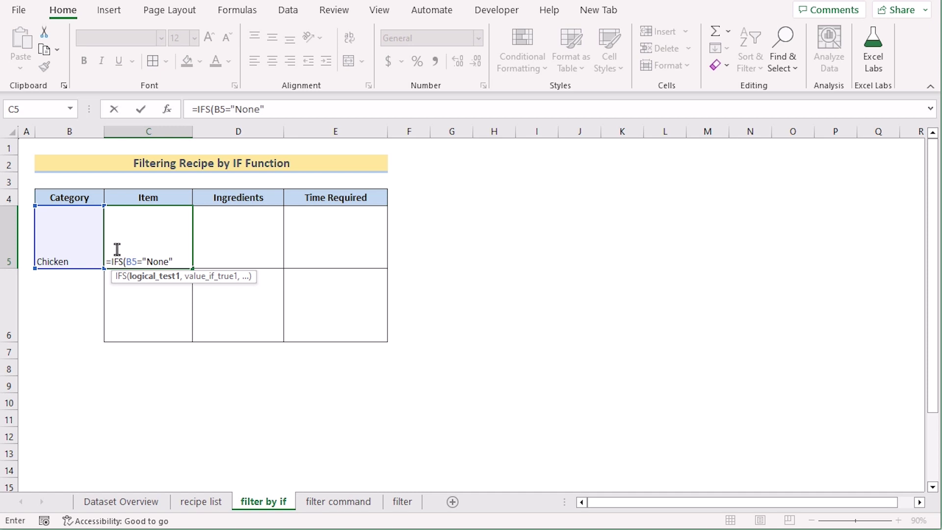
{"action": "type", "text": "\","}
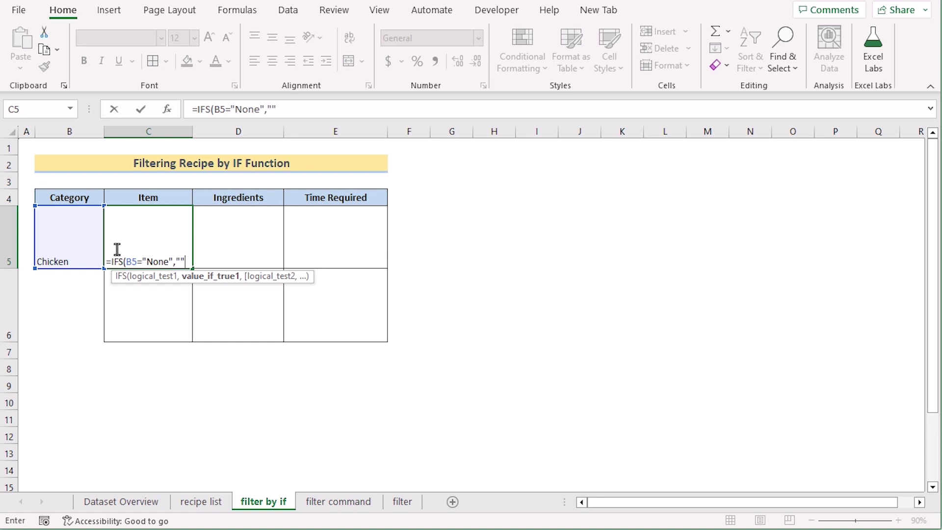
{"action": "type", "text": "\"\","}
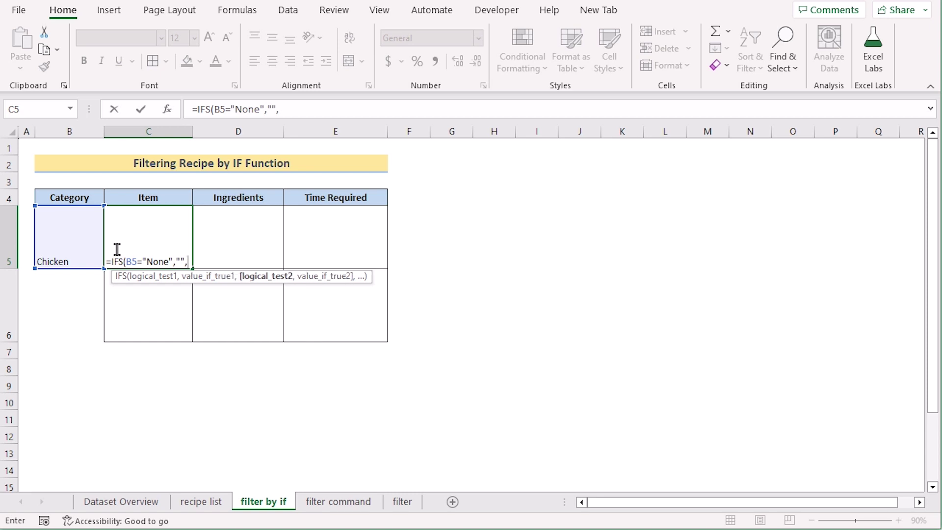
- Add the Slices condition to the IFS formula: B5='recipe list'!B5 with the result INDIRECT('recipe list'!C5:E5)
{"action": "left_click", "coordinate": [61, 240]}
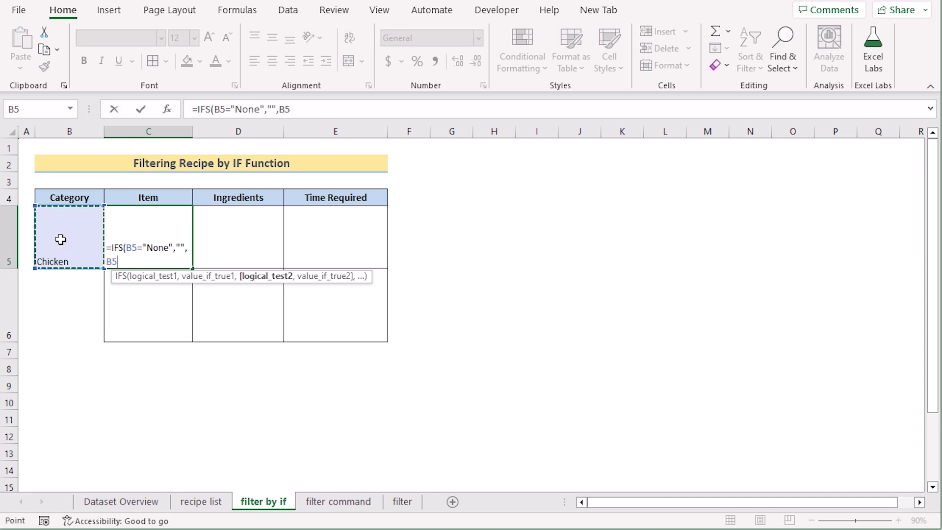
{"action": "type", "text": "="}
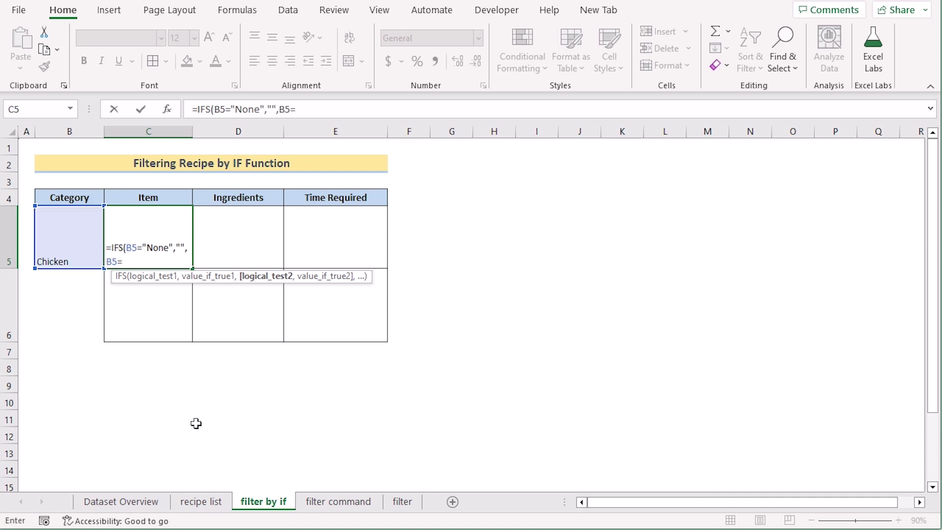
{"action": "left_click", "coordinate": [202, 503]}
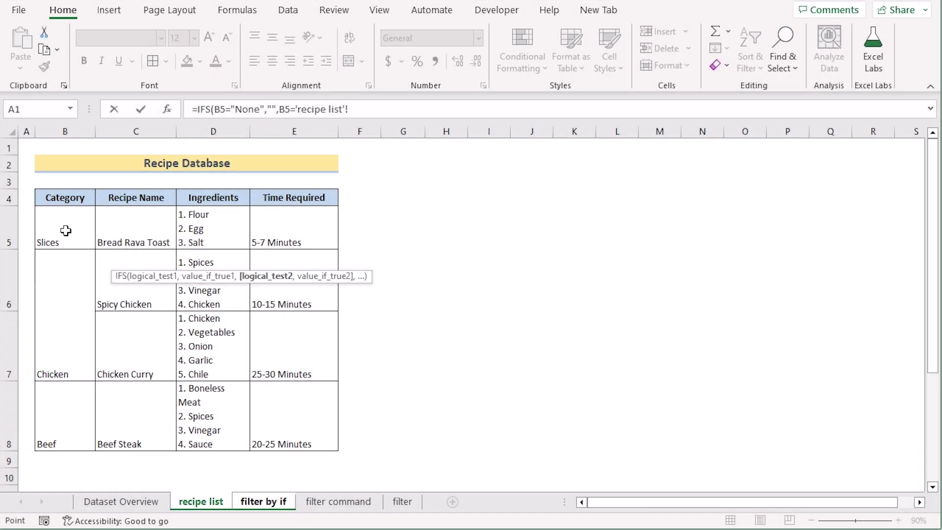
{"action": "left_click", "coordinate": [66, 231]}
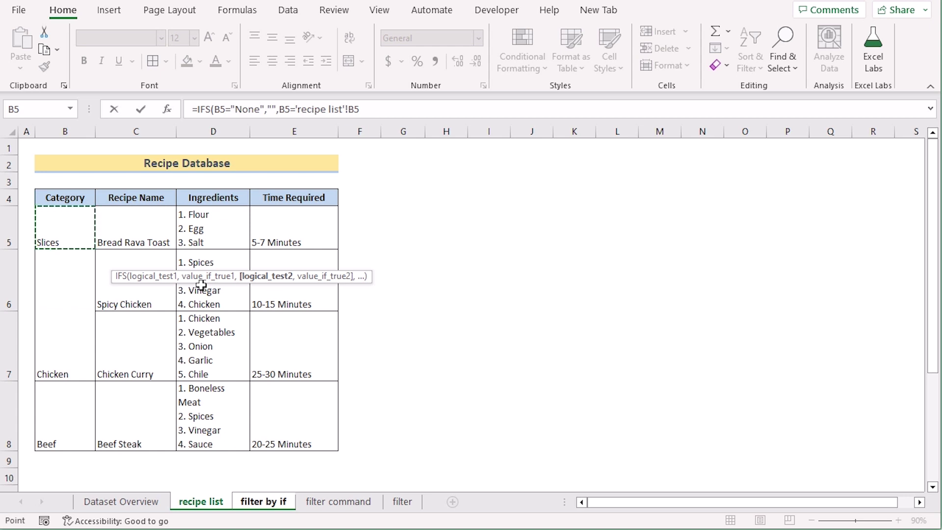
{"action": "type", "text": ","}
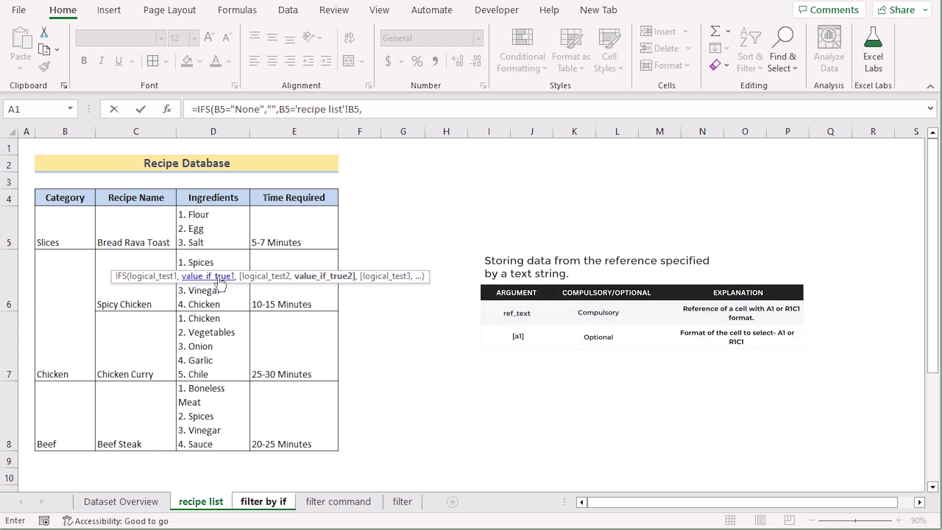
{"action": "type", "text": "Indi"}
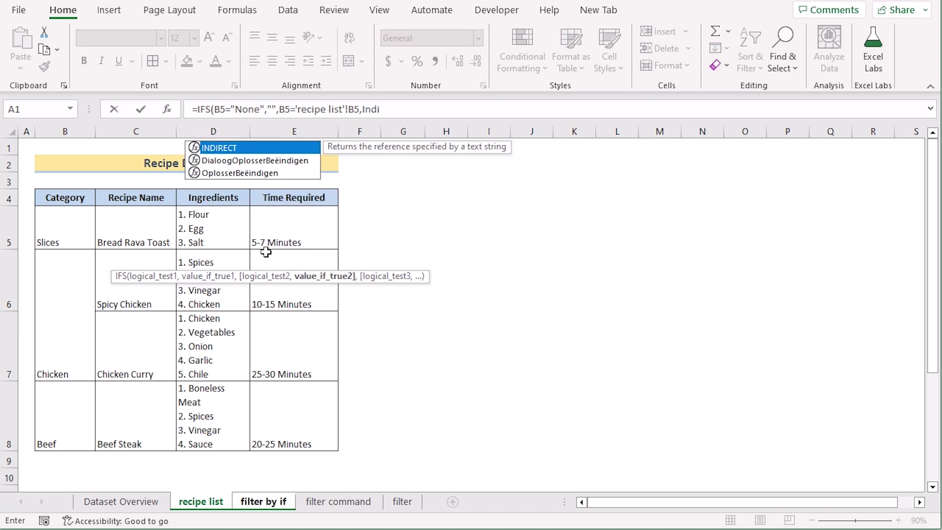
{"action": "double_click", "coordinate": [234, 148]}
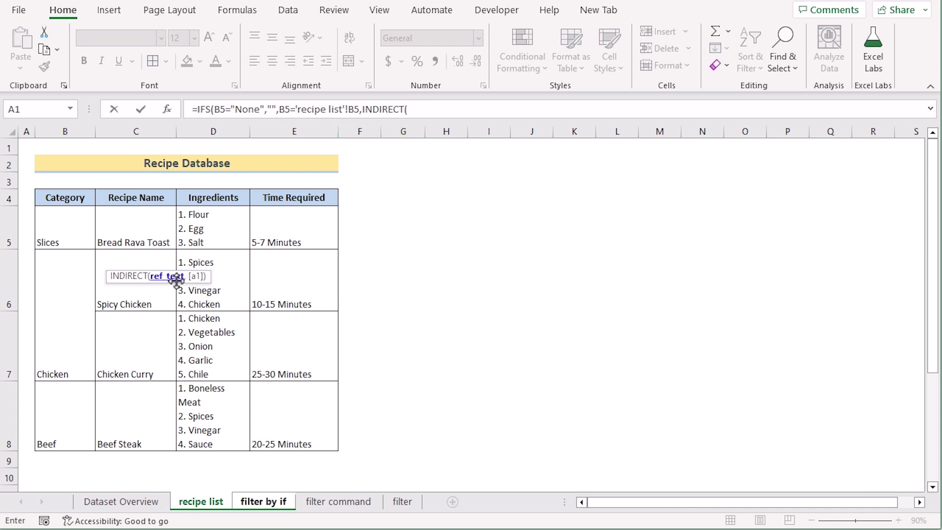
{"action": "left_click_drag", "start_coordinate": [122, 229], "coordinate": [331, 292]}
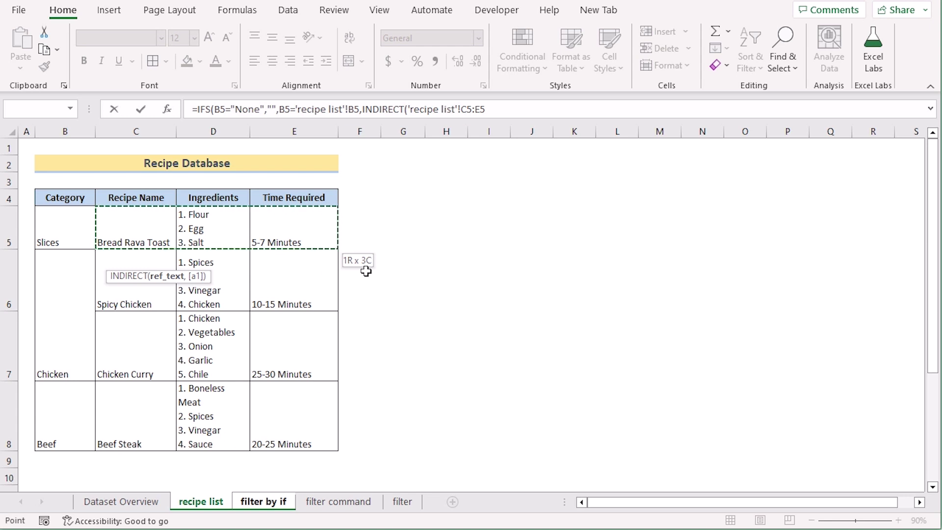
{"action": "type", "text": "),"}
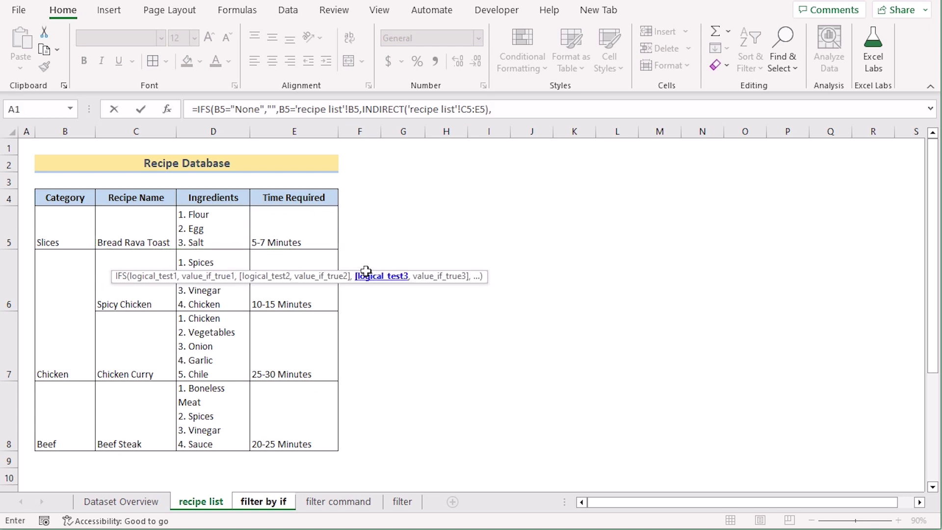
- Add the Chicken condition to the IFS formula: B5='recipe list'!B6 with the result INDIRECT('recipe list'!C6:E7)
{"action": "type", "text": "B"}
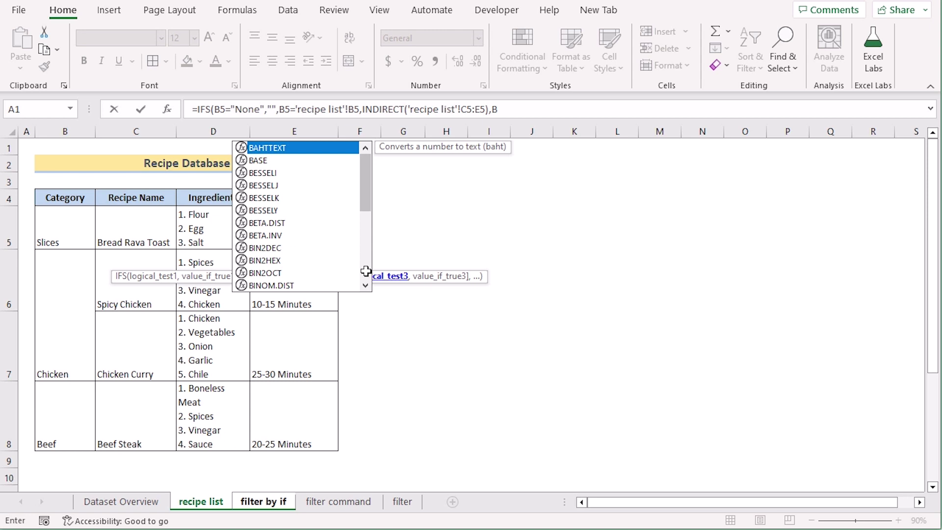
{"action": "type", "text": "5="}
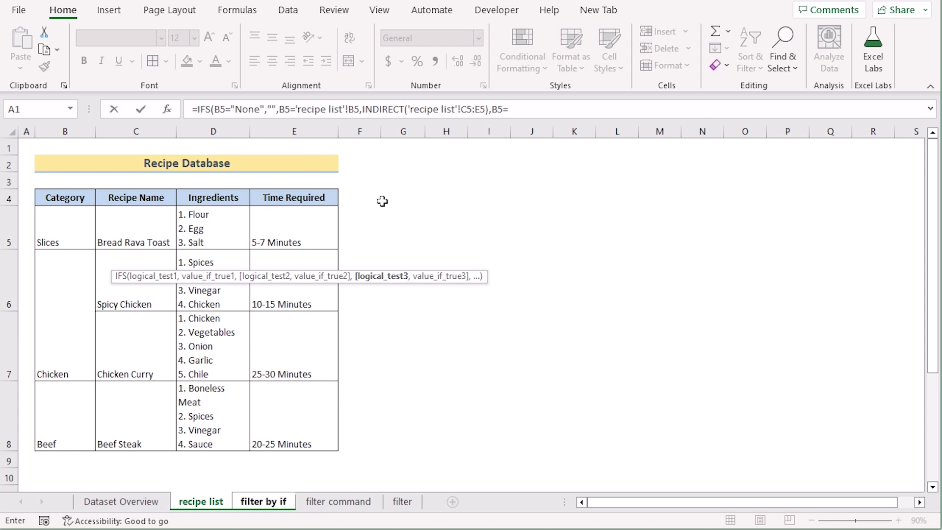
{"action": "left_click", "coordinate": [56, 345]}
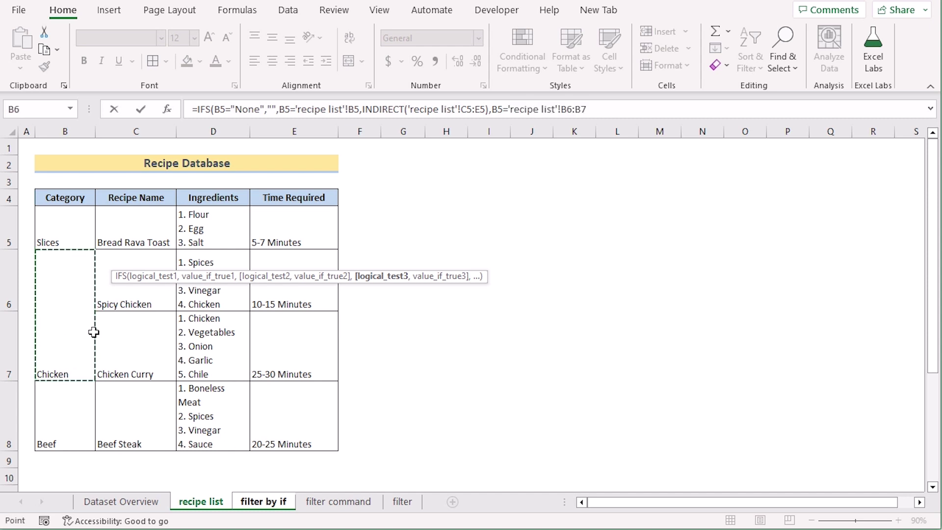
{"action": "left_click", "coordinate": [599, 109]}
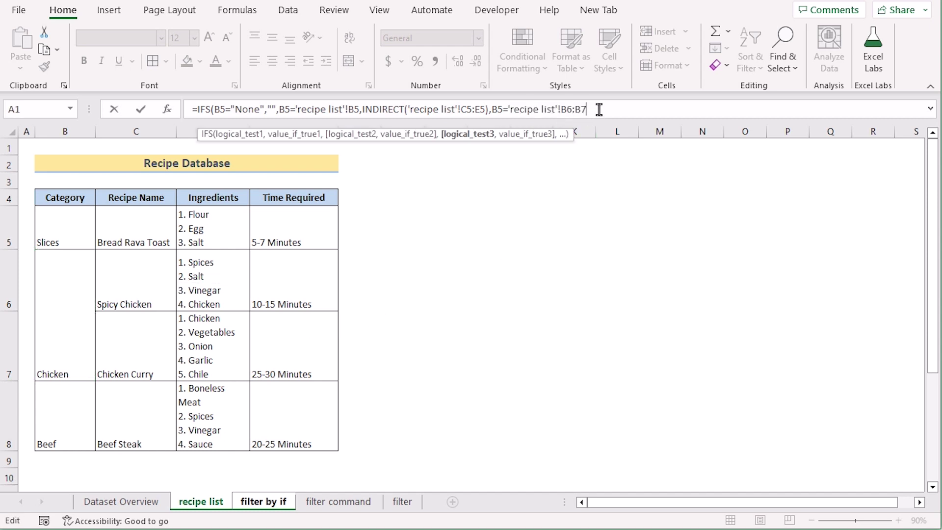
{"action": "key", "text": "BackSpace"}
{"action": "key", "text": "BackSpace"}
{"action": "type", "text": ",I"}
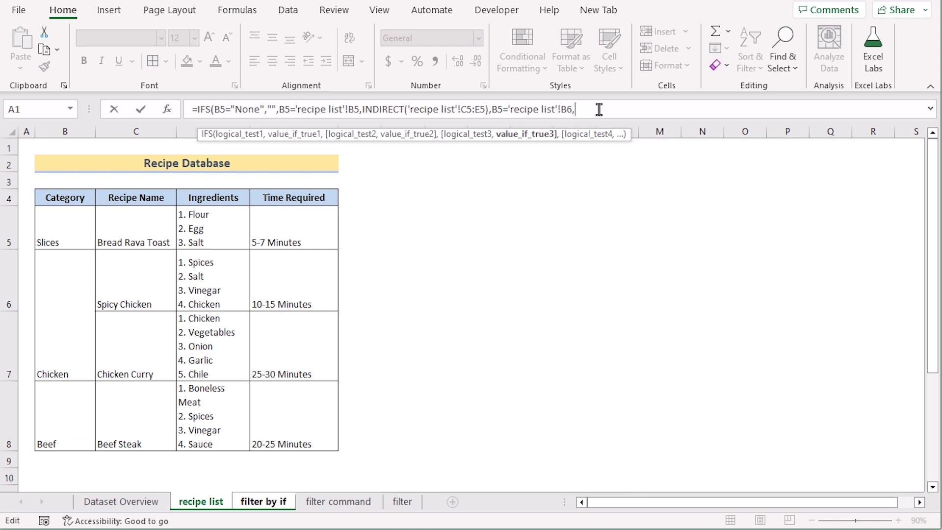
{"action": "type", "text": "N"}
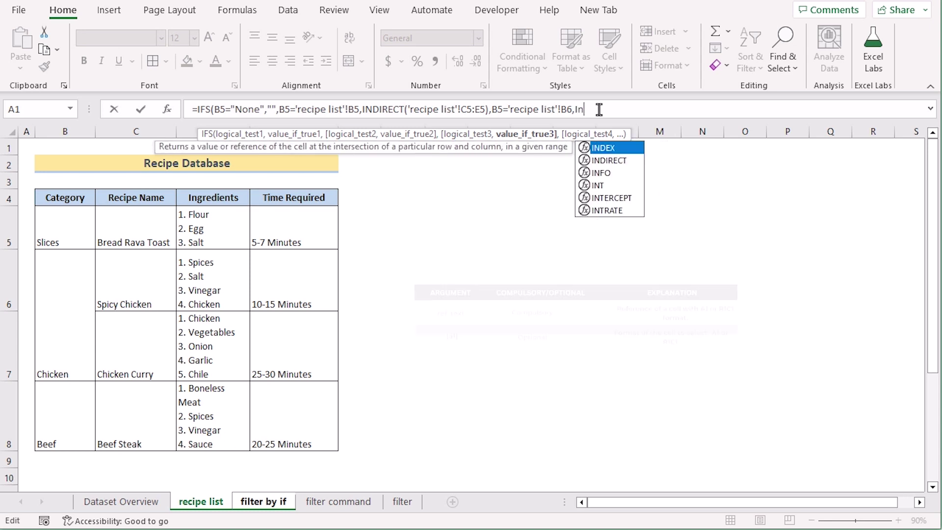
{"action": "double_click", "coordinate": [613, 160]}
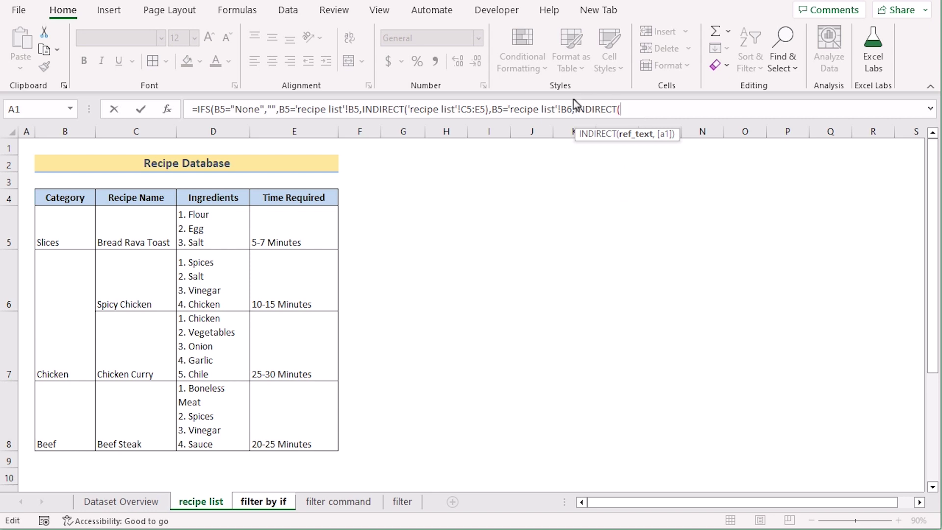
{"action": "left_click_drag", "start_coordinate": [141, 292], "coordinate": [273, 349]}
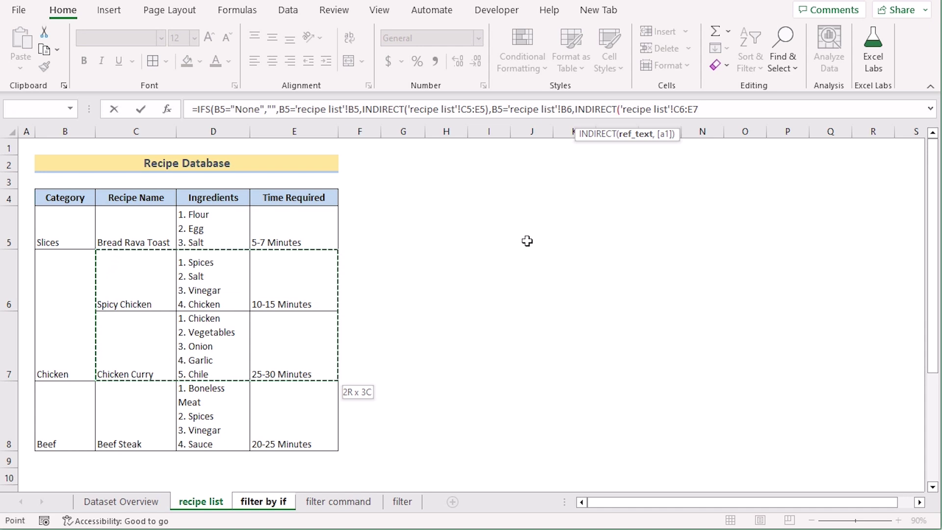
{"action": "type", "text": ")"}
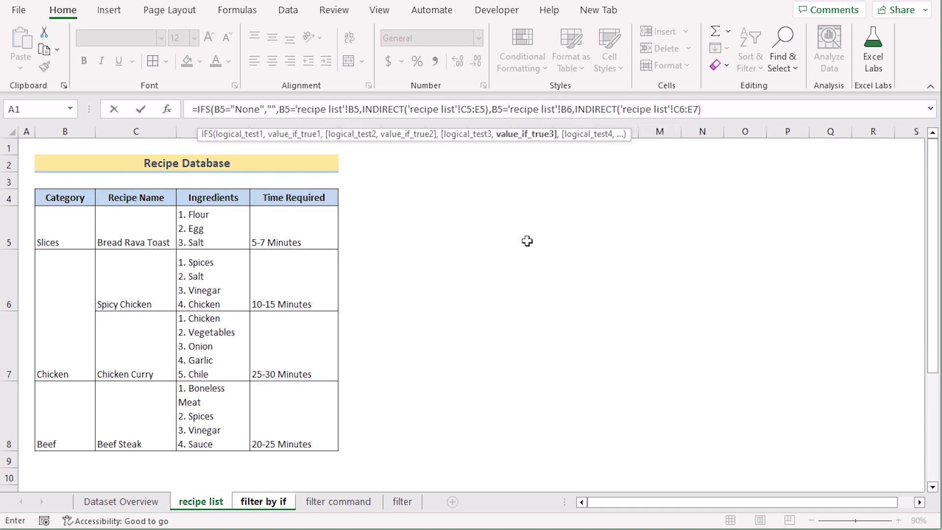
{"action": "type", "text": ","}
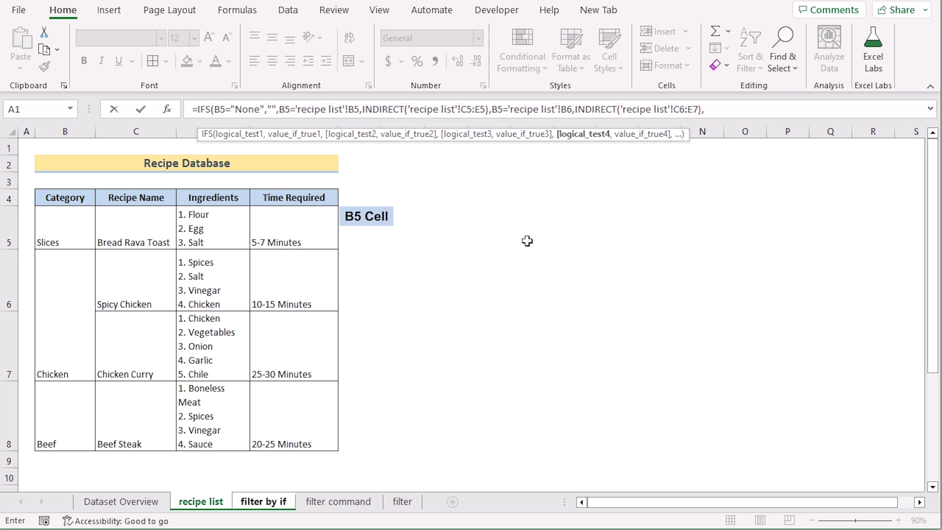
- Add the Beef condition B5='recipe list'!B8 with the result INDIRECT('recipe list'!C8:E8) and enter the completed IFS formula
{"action": "type", "text": "B"}
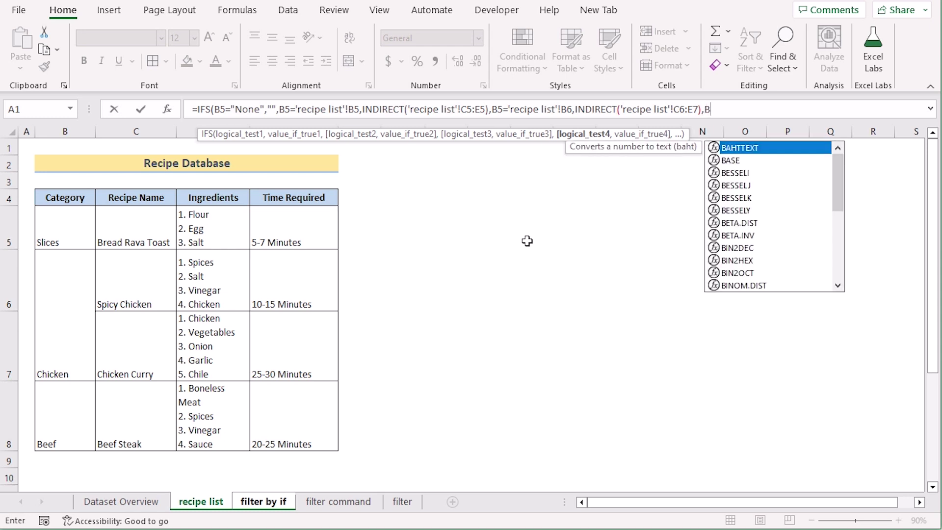
{"action": "type", "text": "5"}
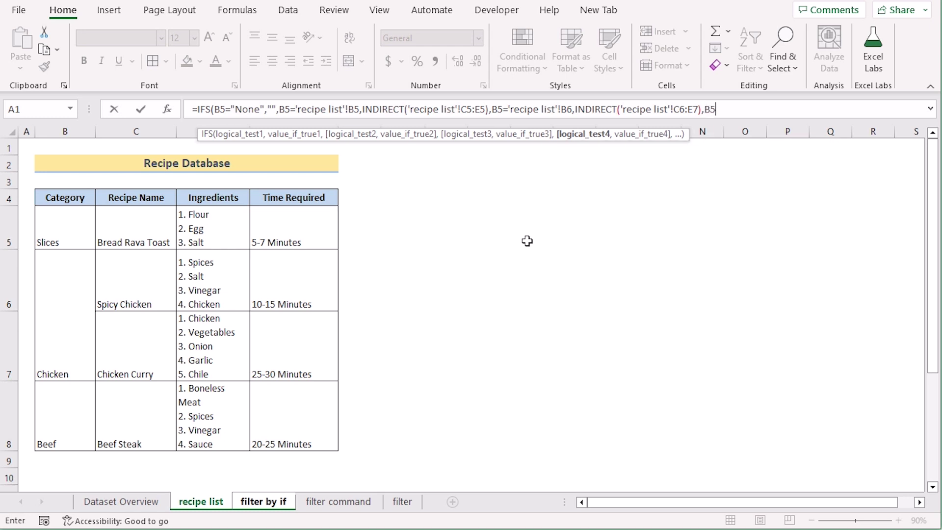
{"action": "type", "text": "="}
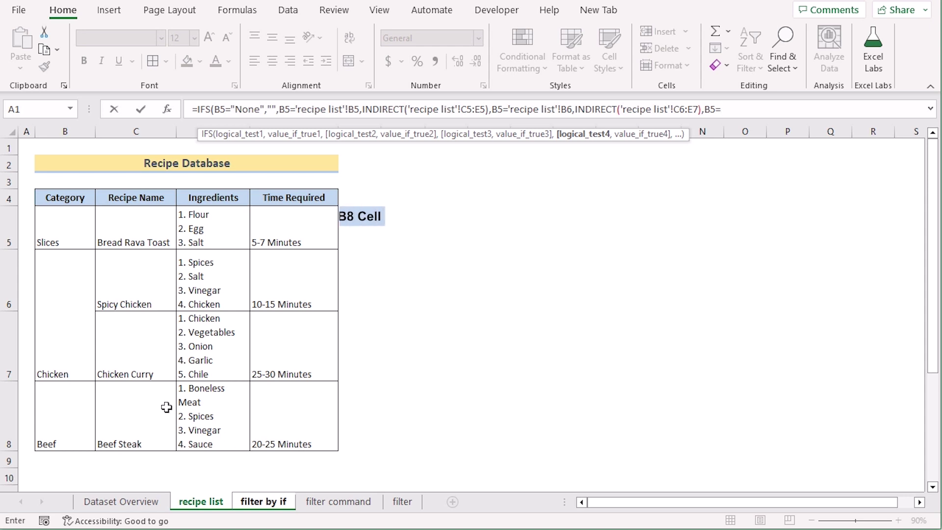
{"action": "left_click", "coordinate": [67, 414]}
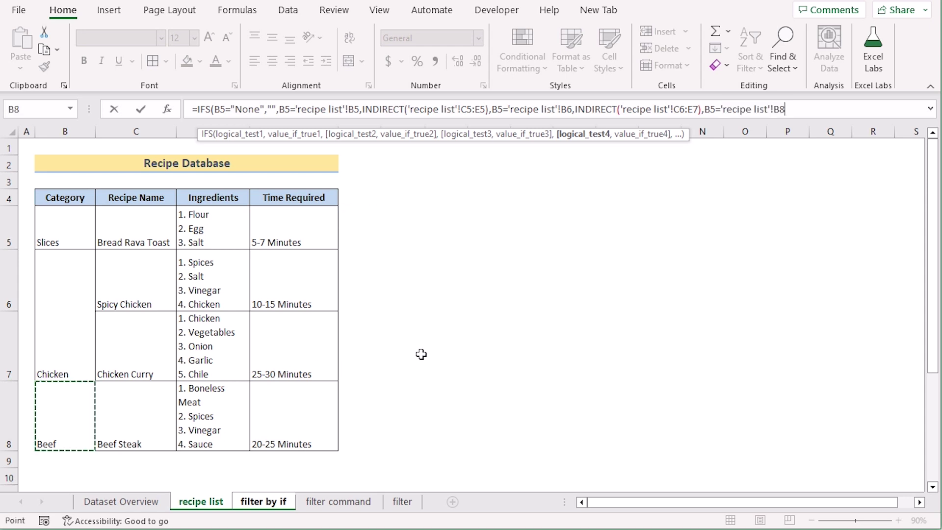
{"action": "type", "text": ","}
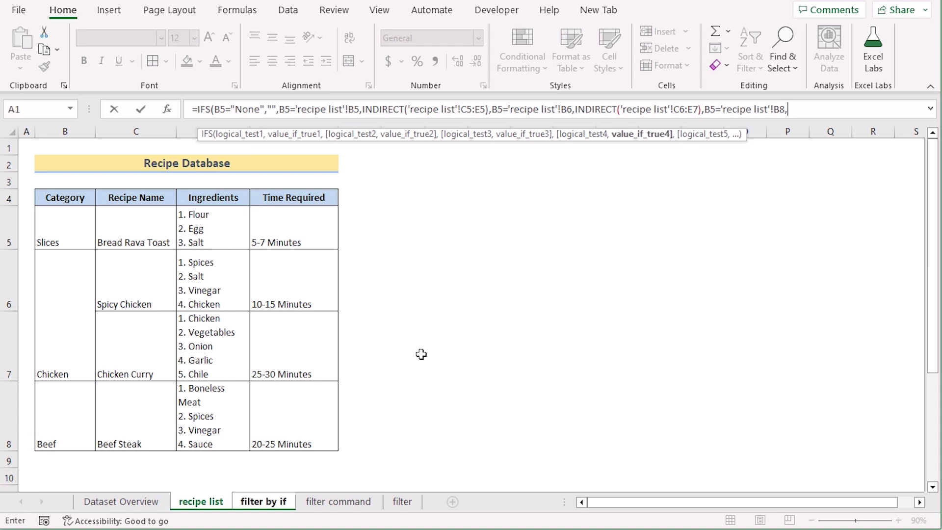
{"action": "type", "text": "Ind"}
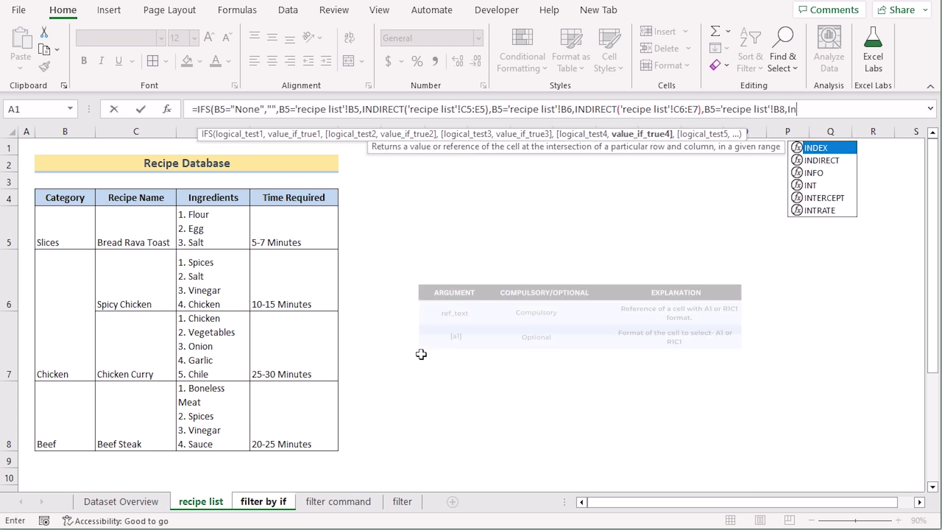
{"action": "key", "text": "Down"}
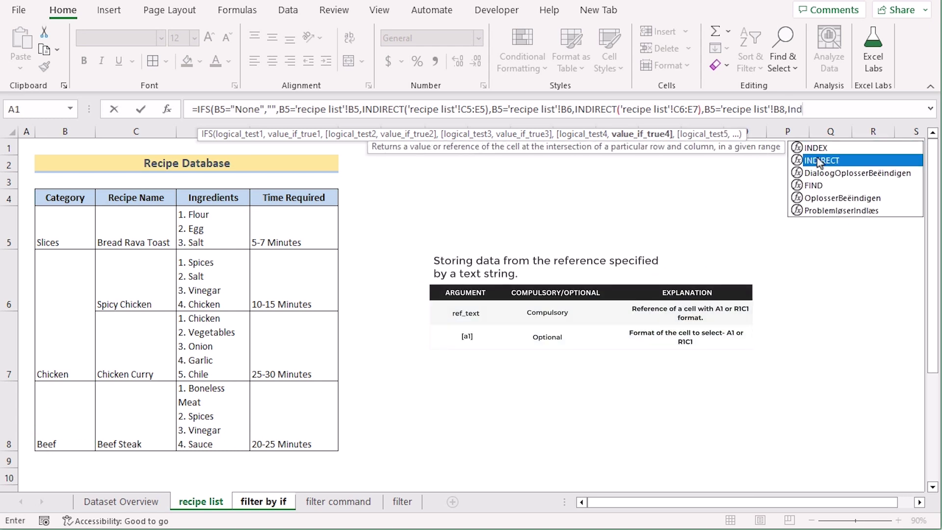
{"action": "key", "text": "Tab"}
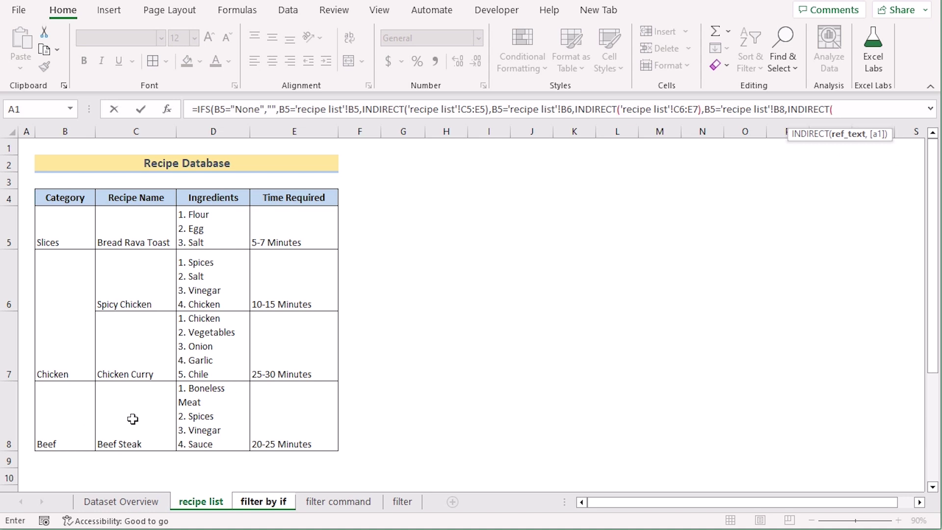
{"action": "left_click_drag", "start_coordinate": [133, 418], "coordinate": [280, 415]}
{"action": "type", "text": ")"}
{"action": "key", "text": "Return"}
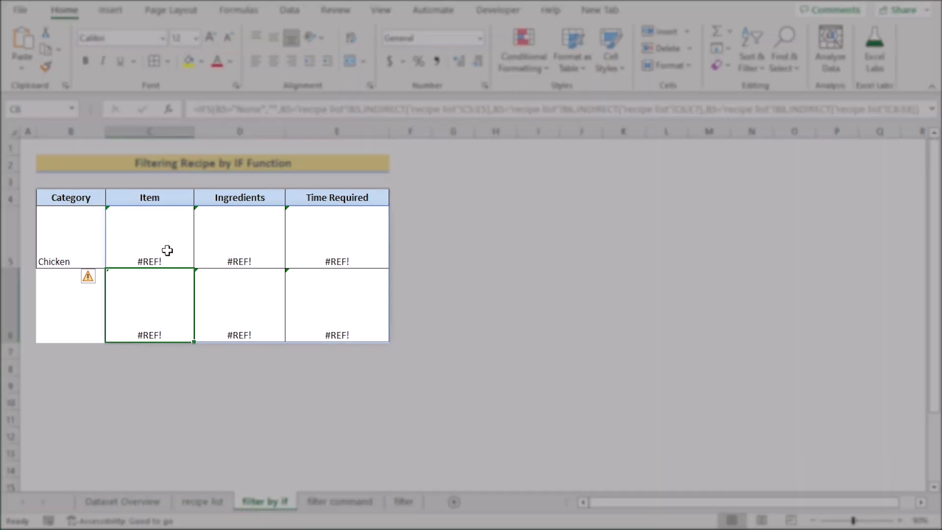
- In the IFS formula in C5, enclose the first INDIRECT reference 'recipe list'!C5:E5 in double quotation marks
{"action": "left_click", "coordinate": [167, 250]}
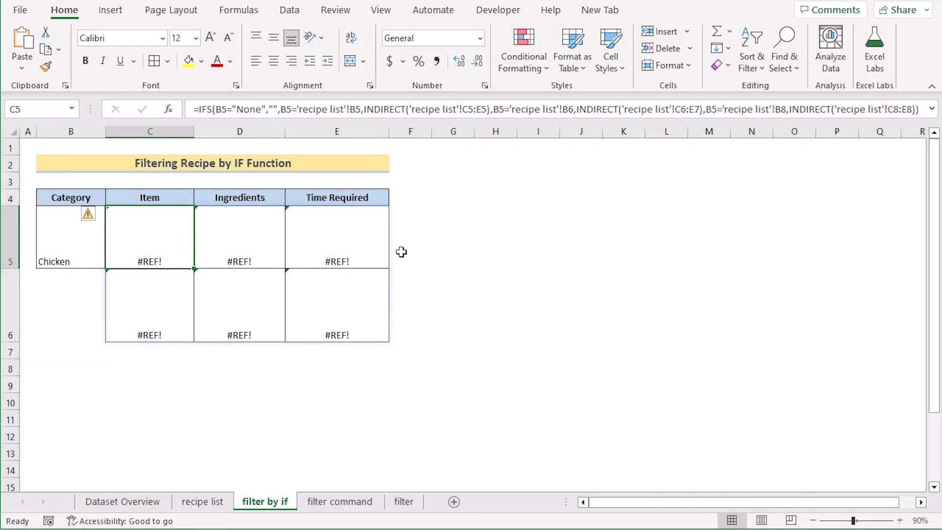
{"action": "left_click", "coordinate": [932, 109]}
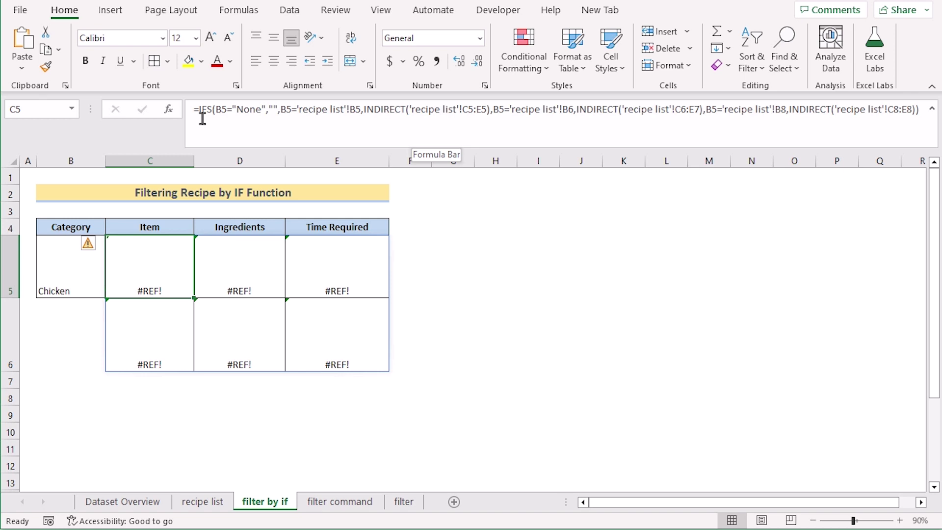
{"action": "left_click", "coordinate": [407, 115]}
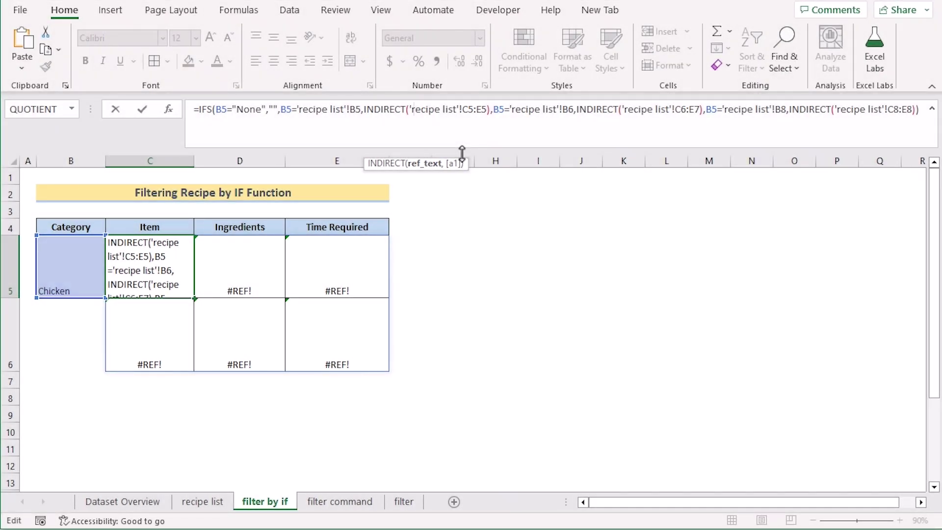
{"action": "type", "text": "\""}
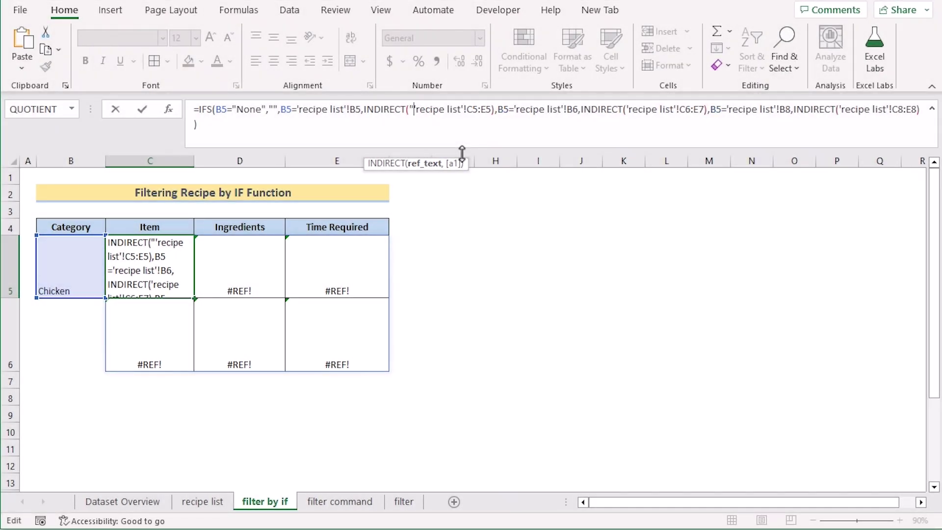
{"action": "left_click", "coordinate": [491, 113]}
{"action": "type", "text": "\""}
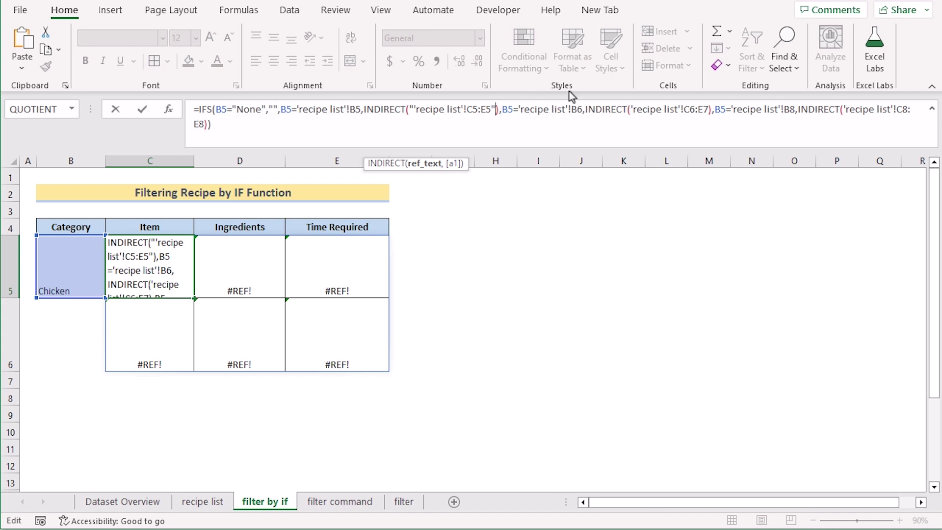
- Enclose the second INDIRECT reference 'recipe list'!C6:E7 of the formula in double quotation marks
{"action": "left_click", "coordinate": [630, 113]}
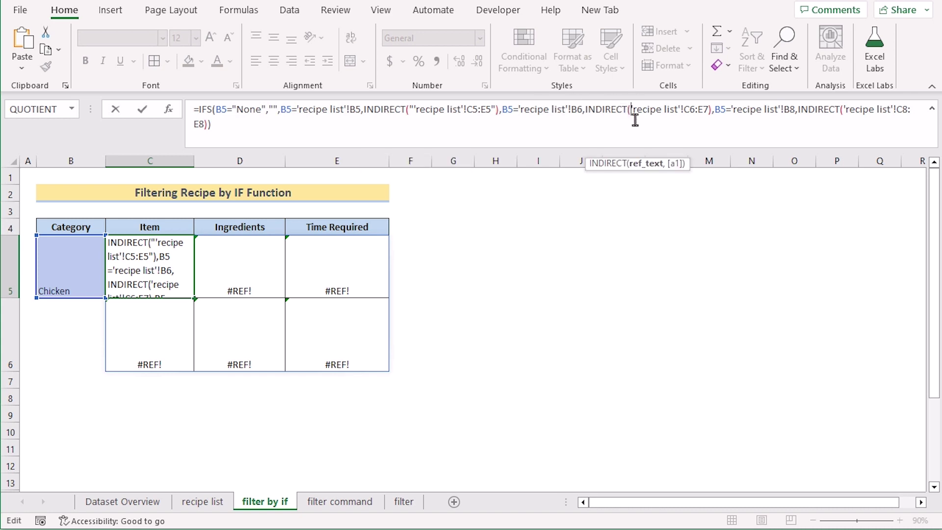
{"action": "type", "text": "\""}
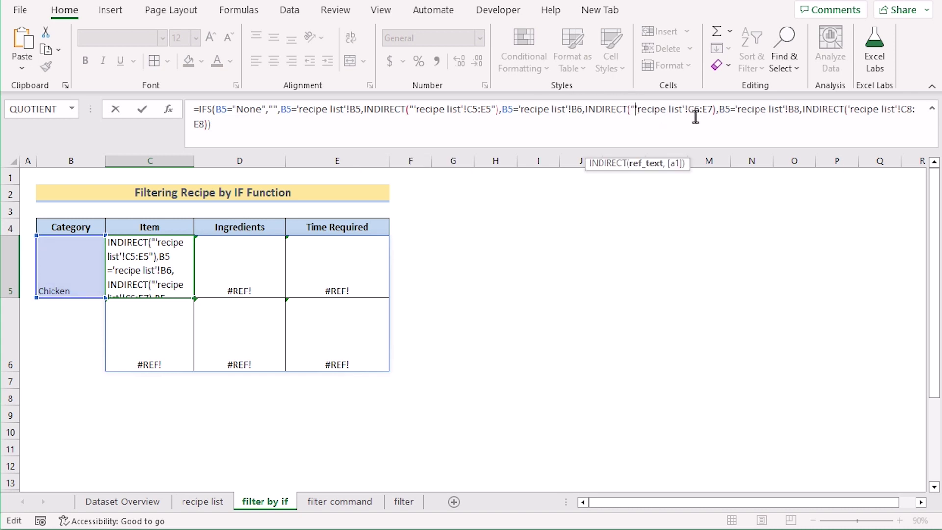
{"action": "type", "text": "\""}
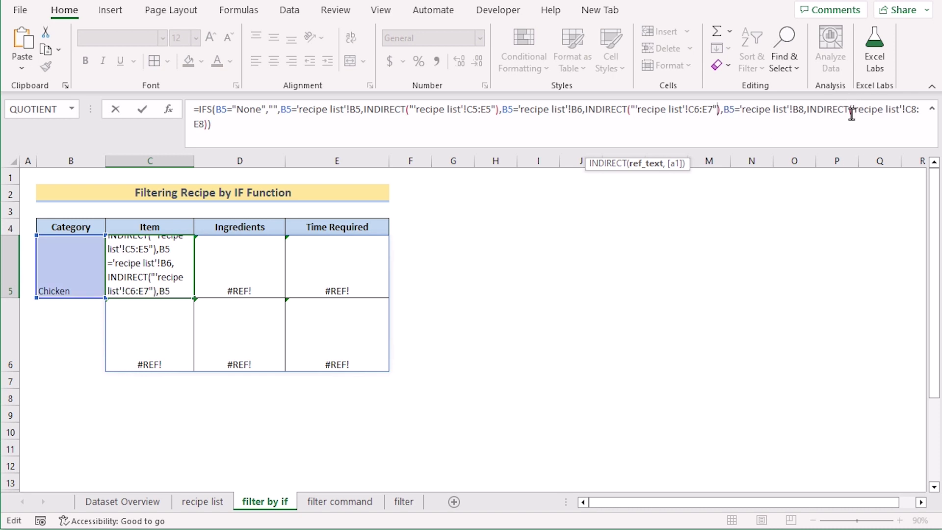
- Enclose the last INDIRECT reference 'recipe list'!C8:E8 in double quotation marks and enter the corrected IFS formula
{"action": "left_click", "coordinate": [852, 111]}
{"action": "type", "text": "\""}
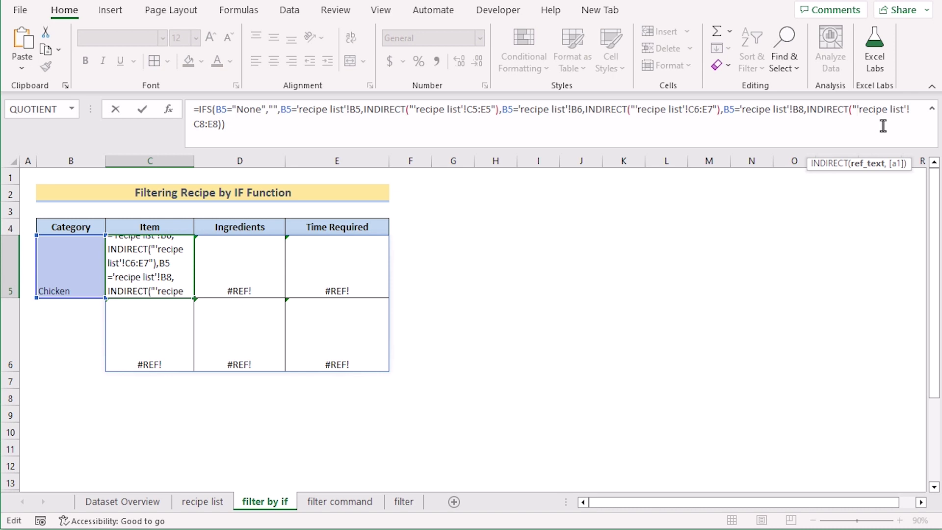
{"action": "left_click", "coordinate": [217, 125]}
{"action": "key", "text": "Return"}
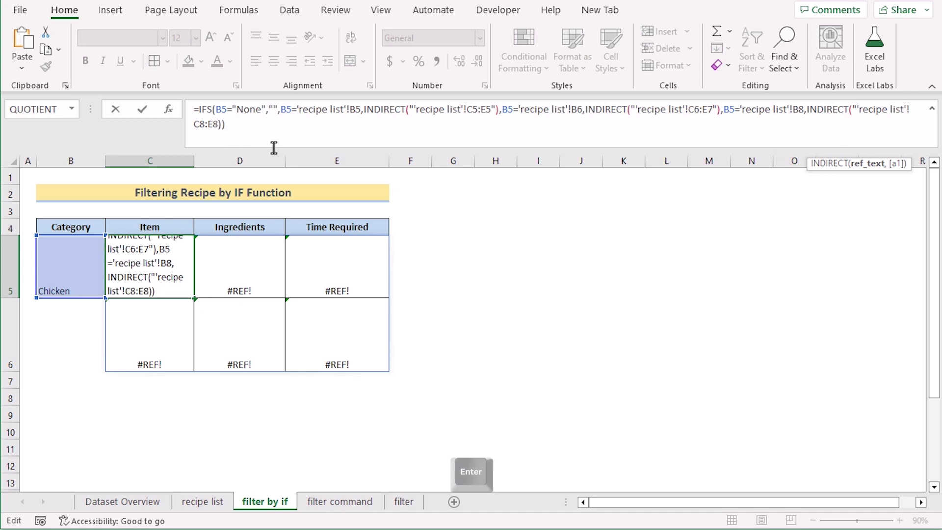
{"action": "type", "text": "\""}
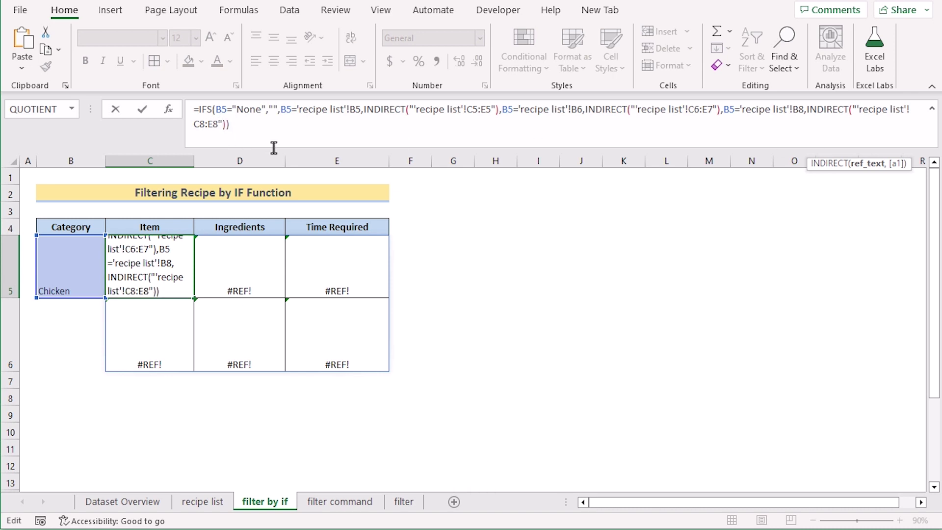
{"action": "key", "text": "Return"}
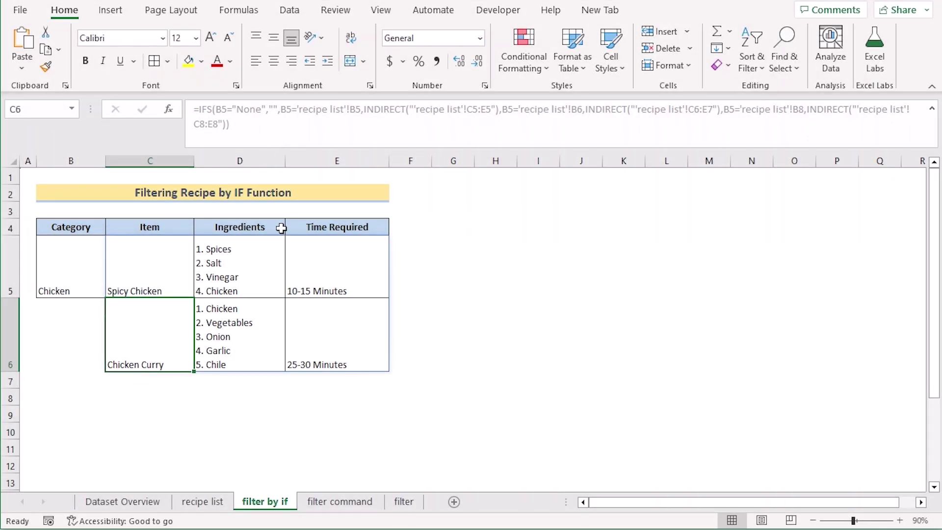
- Choose Beef as the category in the drop-down list of cell B5
{"action": "left_click", "coordinate": [92, 275]}
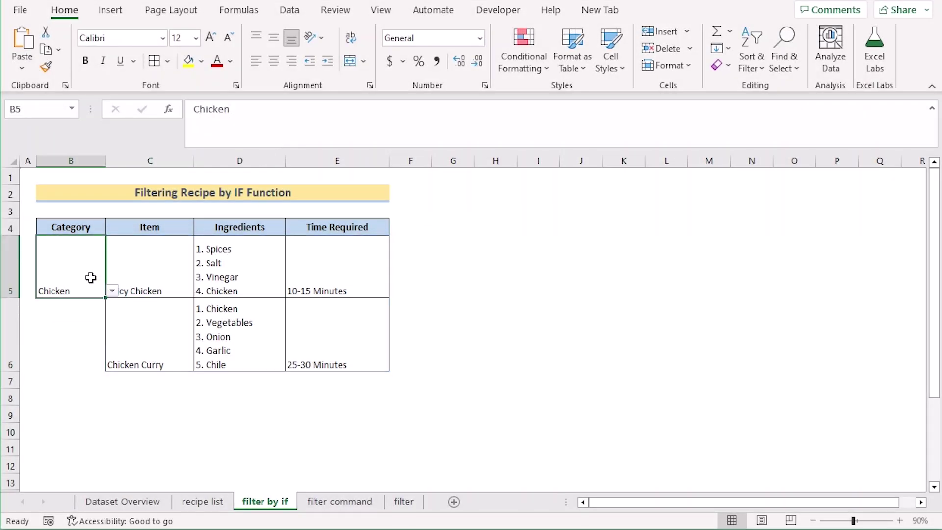
{"action": "left_click", "coordinate": [113, 293]}
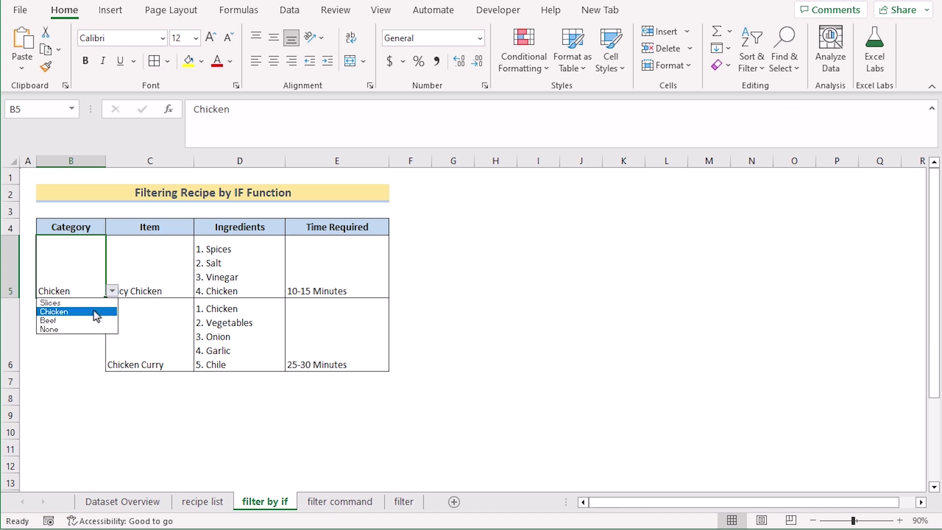
{"action": "left_click", "coordinate": [85, 320]}
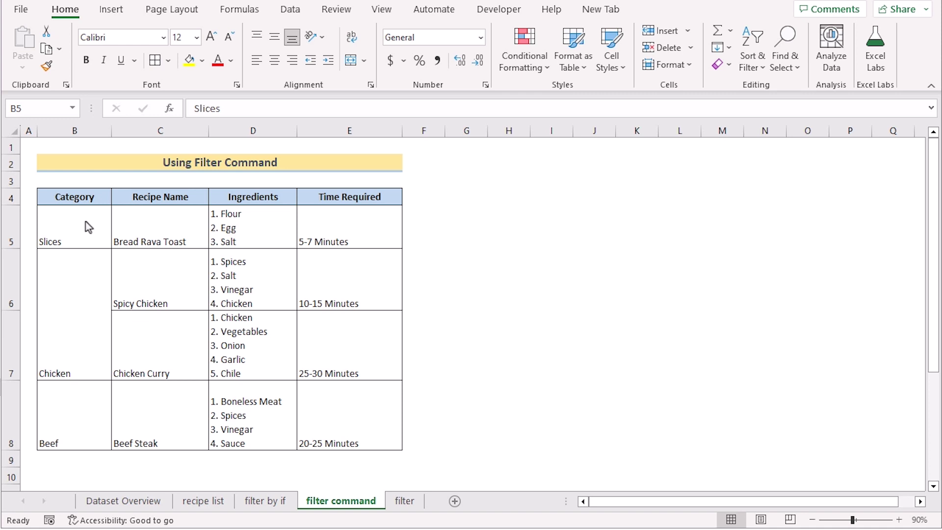
- On the filter command sheet, copy the category cells B5:B8 and paste them at G5
{"action": "left_click", "coordinate": [86, 322]}
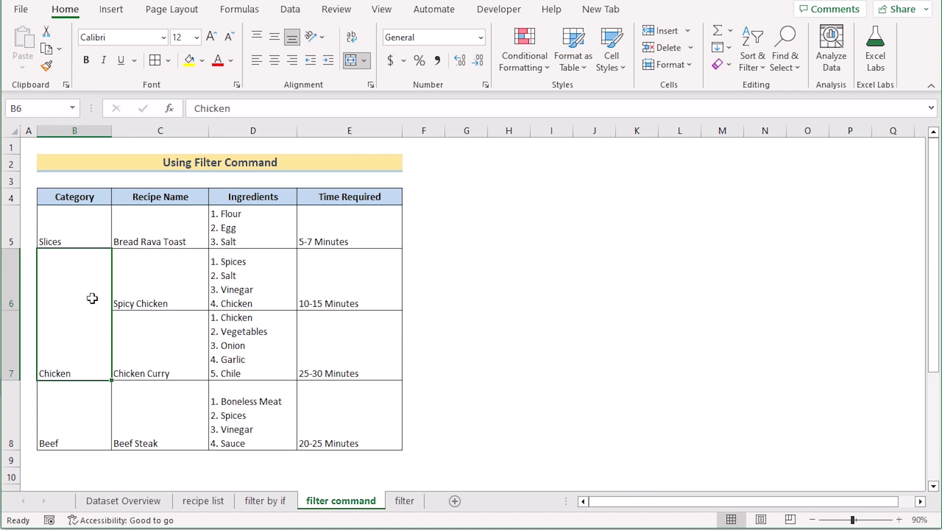
{"action": "left_click", "coordinate": [85, 230]}
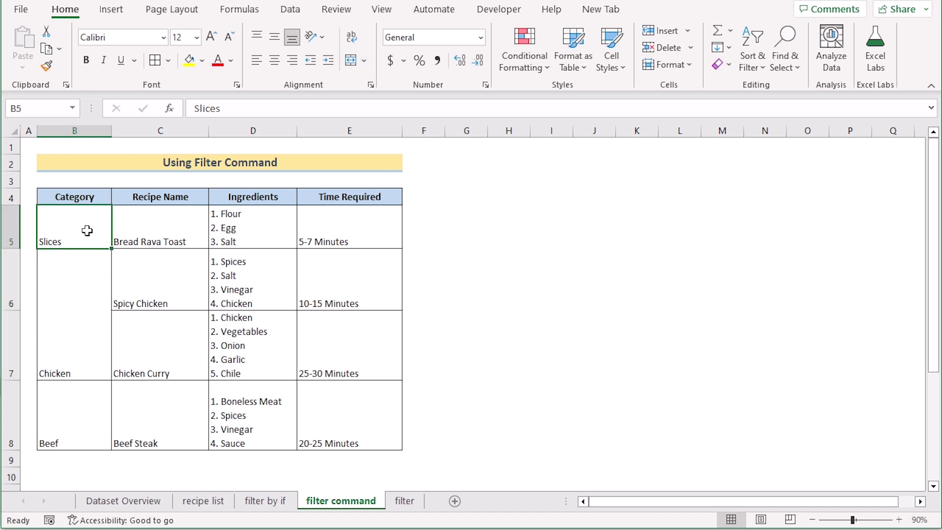
{"action": "left_click", "coordinate": [80, 406], "text": "shift"}
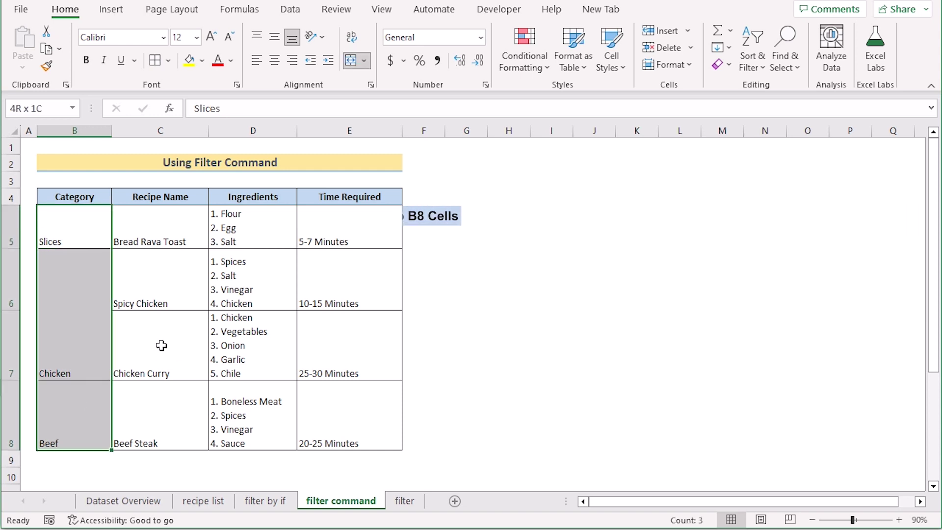
{"action": "key", "text": "ctrl+c"}
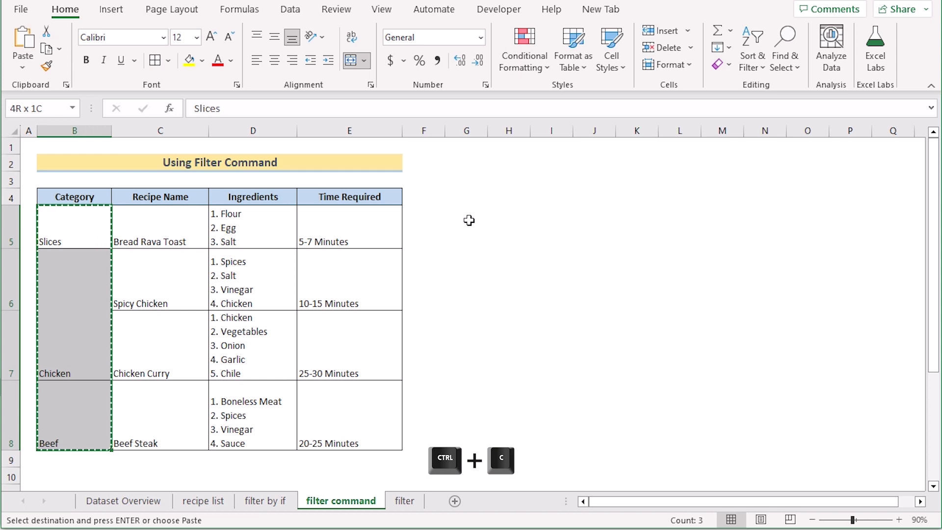
{"action": "left_click", "coordinate": [469, 221]}
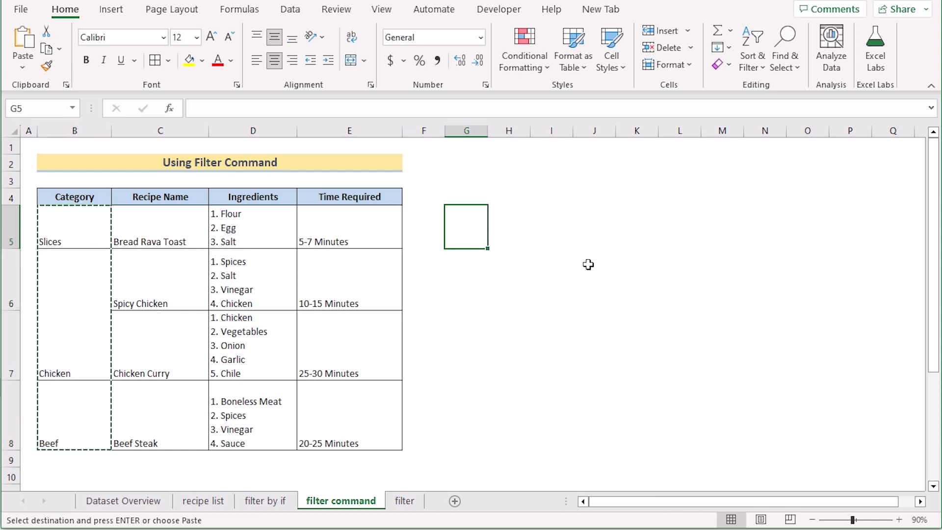
{"action": "key", "text": "ctrl+v"}
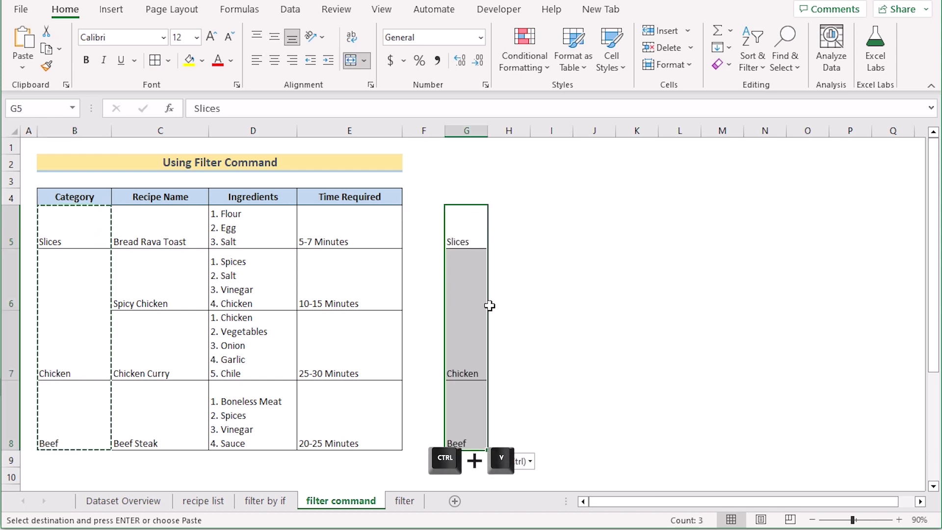
- Unmerge the Chicken category cell spanning B6:B7 in the recipe table
{"action": "left_click", "coordinate": [483, 308]}
{"action": "left_click", "coordinate": [109, 311]}
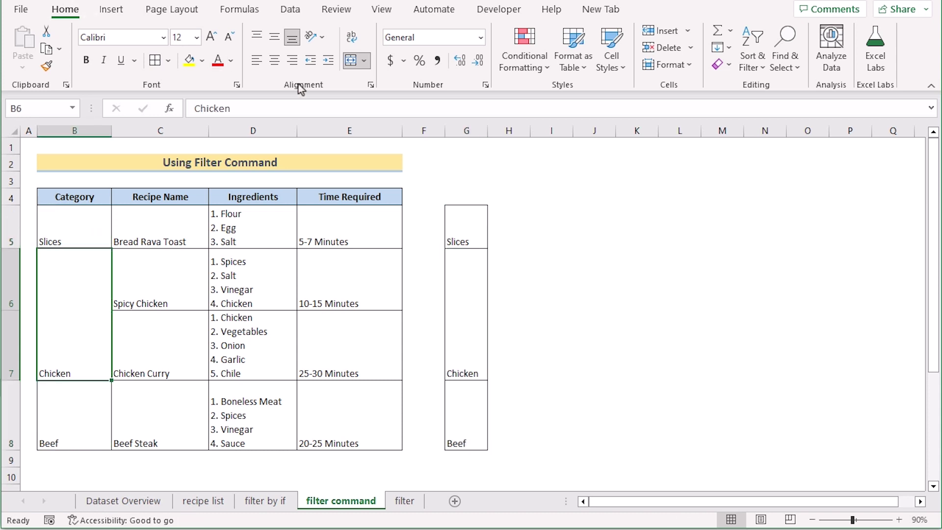
{"action": "left_click", "coordinate": [366, 61]}
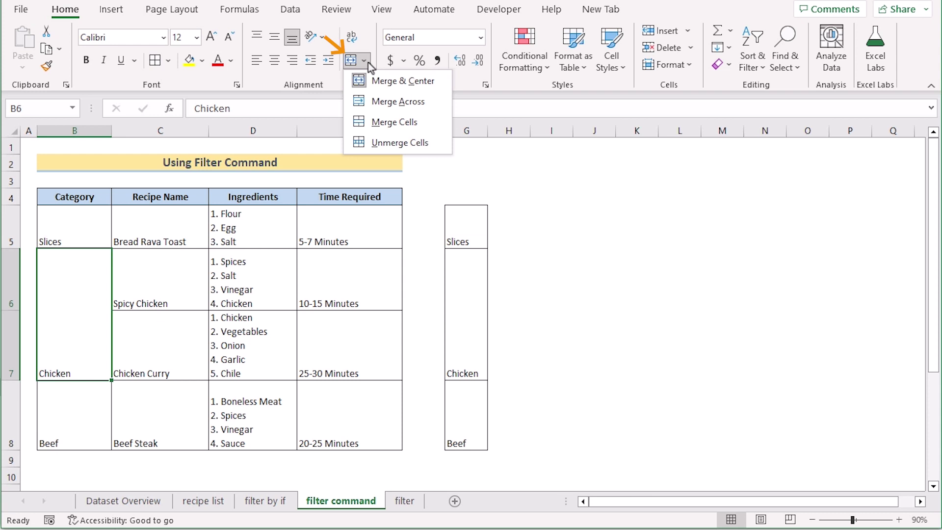
{"action": "left_click", "coordinate": [410, 141]}
- Copy the Chicken category from B6 into the empty cell B7
{"action": "left_click", "coordinate": [78, 338]}
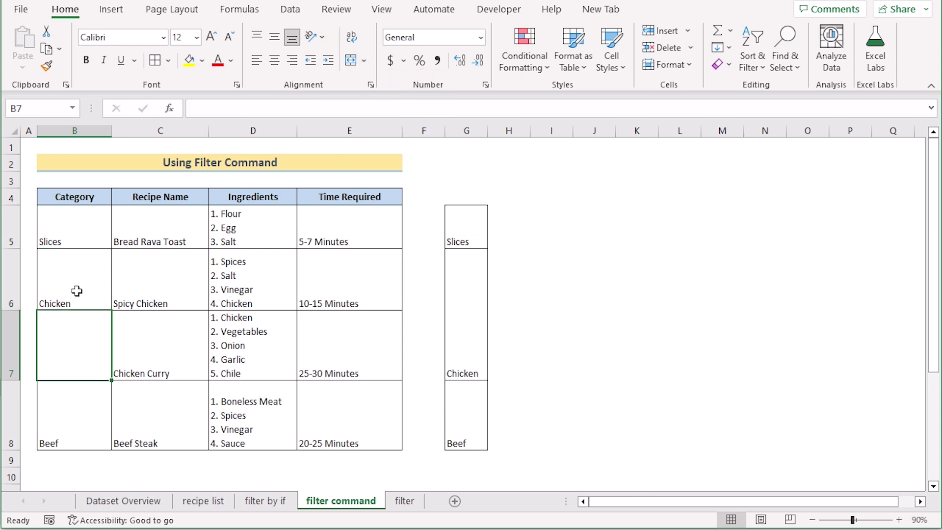
{"action": "left_click", "coordinate": [77, 291]}
{"action": "key", "text": "ctrl+c"}
{"action": "left_click", "coordinate": [69, 347]}
{"action": "key", "text": "ctrl+v"}
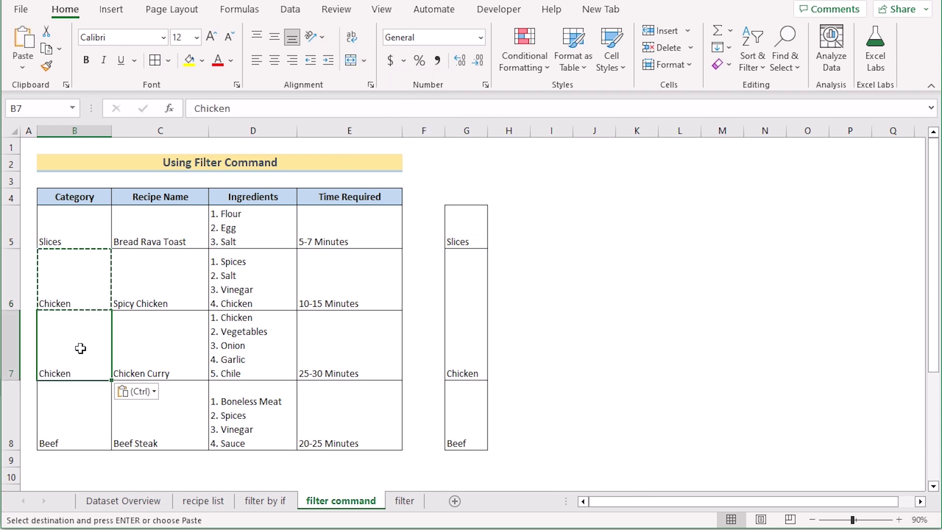
- Apply the merged format of G6:G7 to the Chicken cells B6:B7 with Format Painter
{"action": "left_click", "coordinate": [466, 294]}
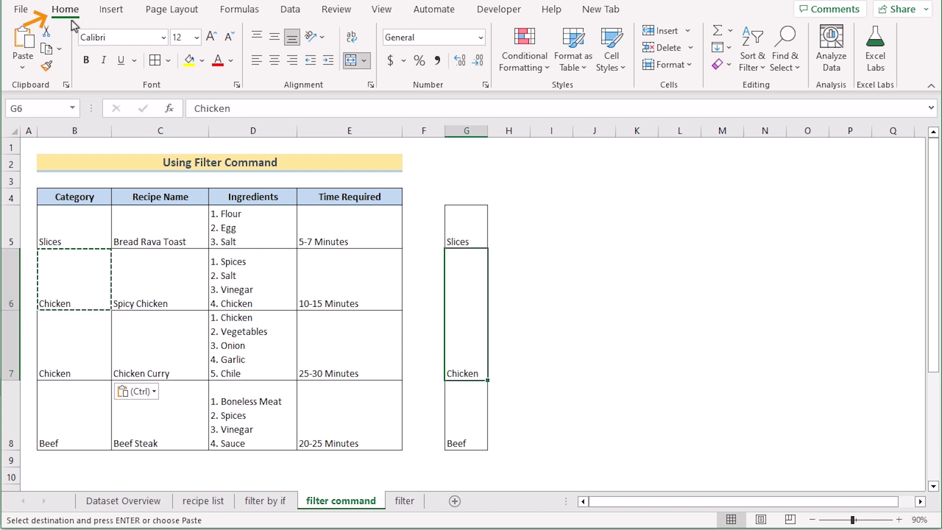
{"action": "left_click", "coordinate": [50, 69]}
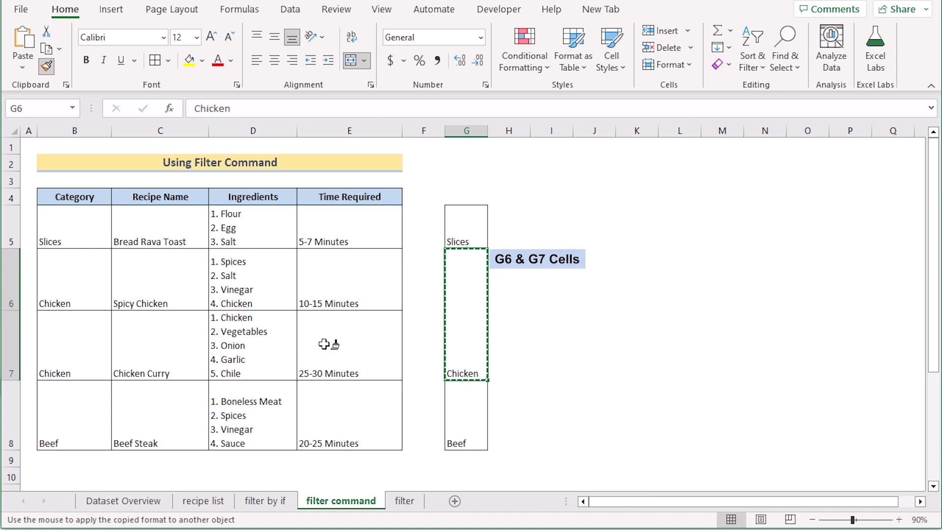
{"action": "left_click", "coordinate": [86, 289]}
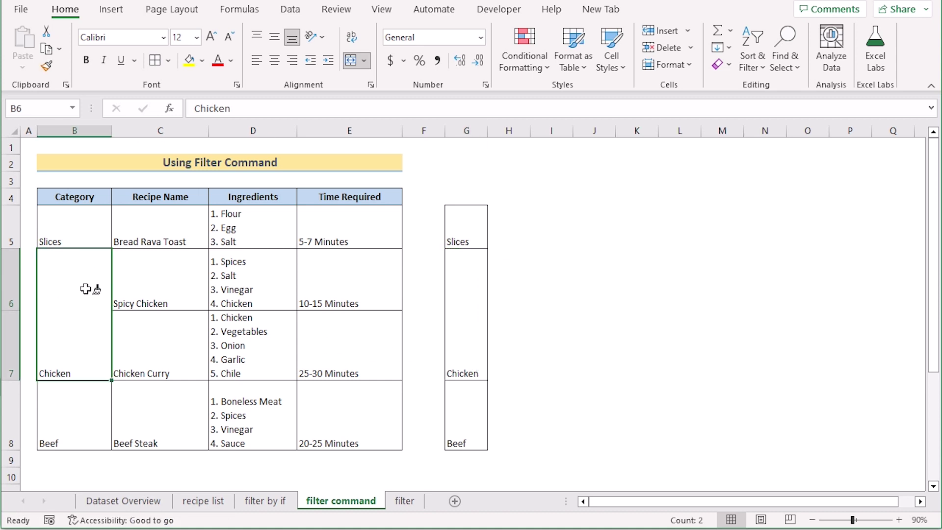
{"action": "left_click", "coordinate": [597, 313]}
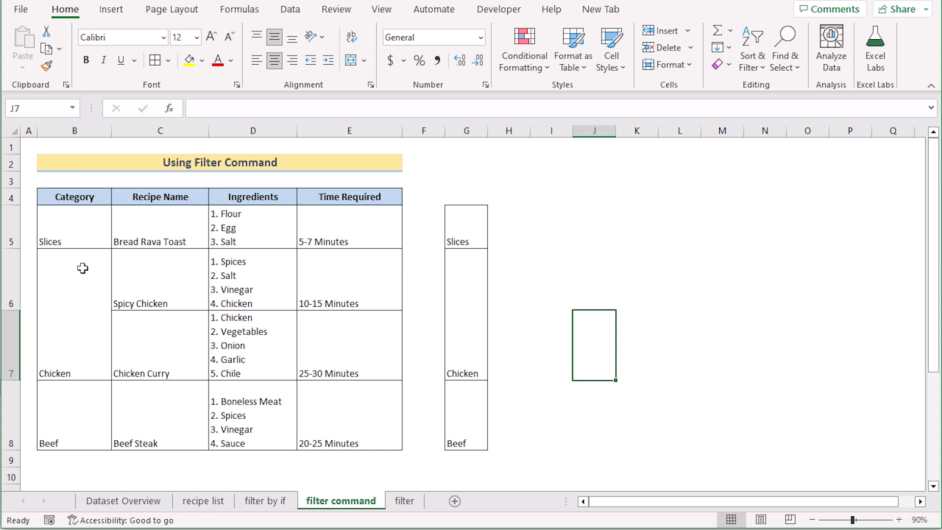
- Add filter buttons to the table's header row B4:E4, from Category to Time Required
{"action": "left_click", "coordinate": [63, 203]}
{"action": "left_click_drag", "start_coordinate": [64, 203], "coordinate": [319, 197]}
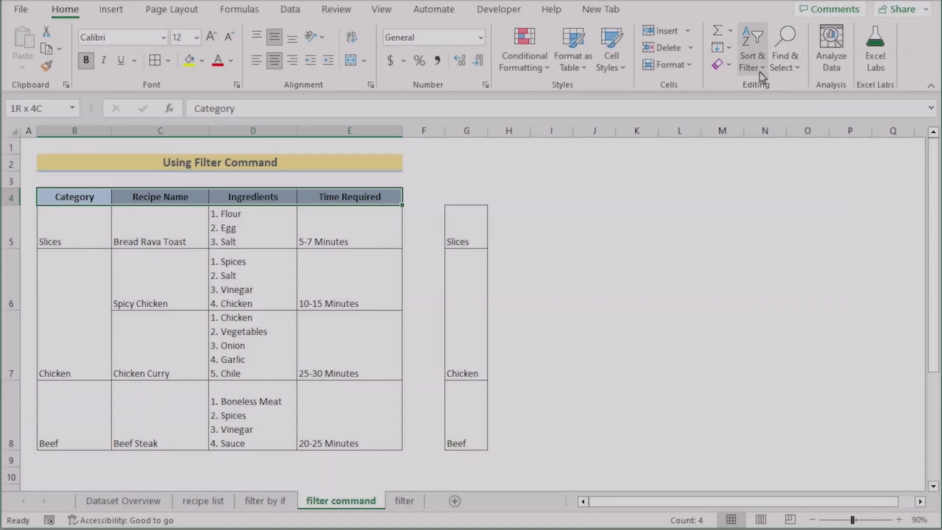
{"action": "left_click", "coordinate": [756, 69]}
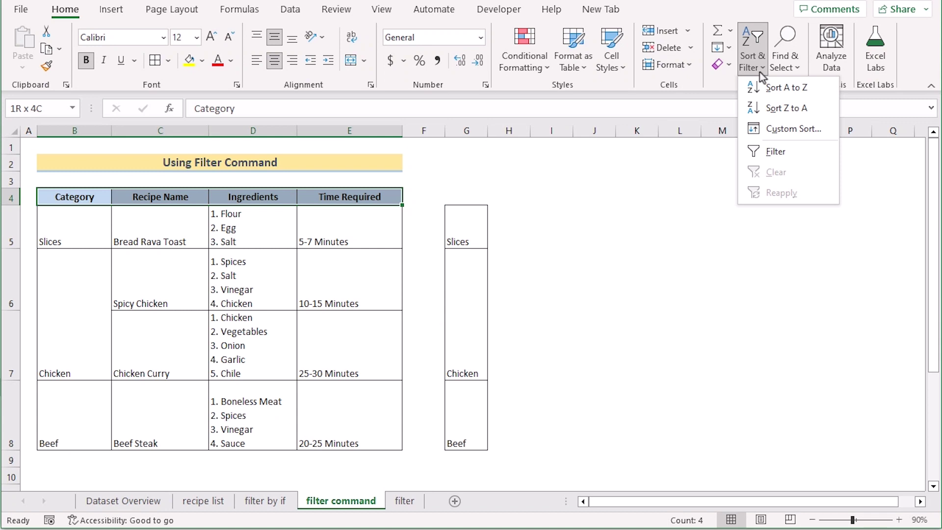
{"action": "left_click", "coordinate": [775, 151]}
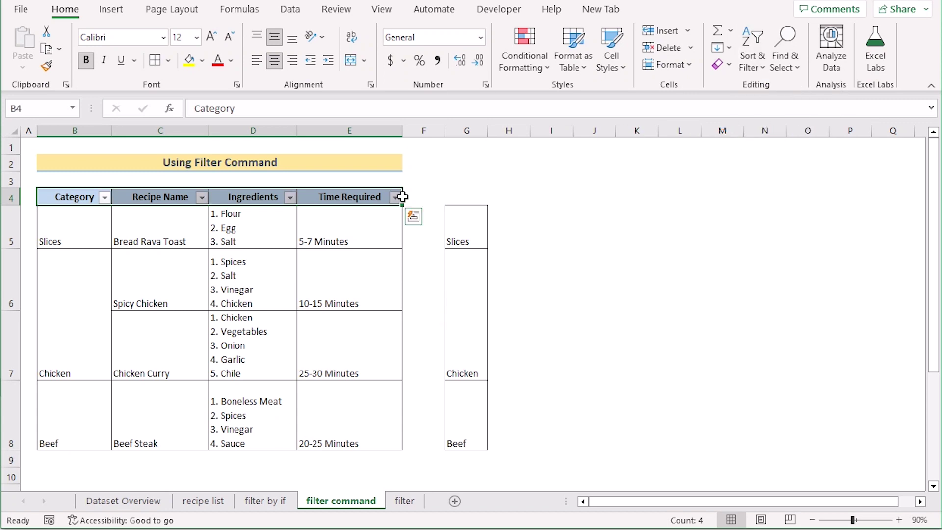
- Filter the Category column of the recipe table to show only the Chicken recipes
{"action": "left_click", "coordinate": [104, 197]}
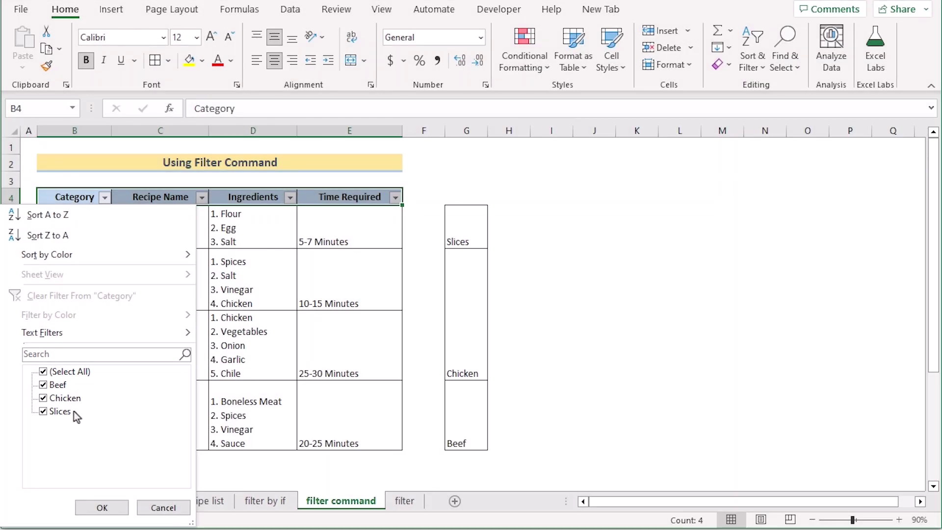
{"action": "left_click", "coordinate": [43, 385]}
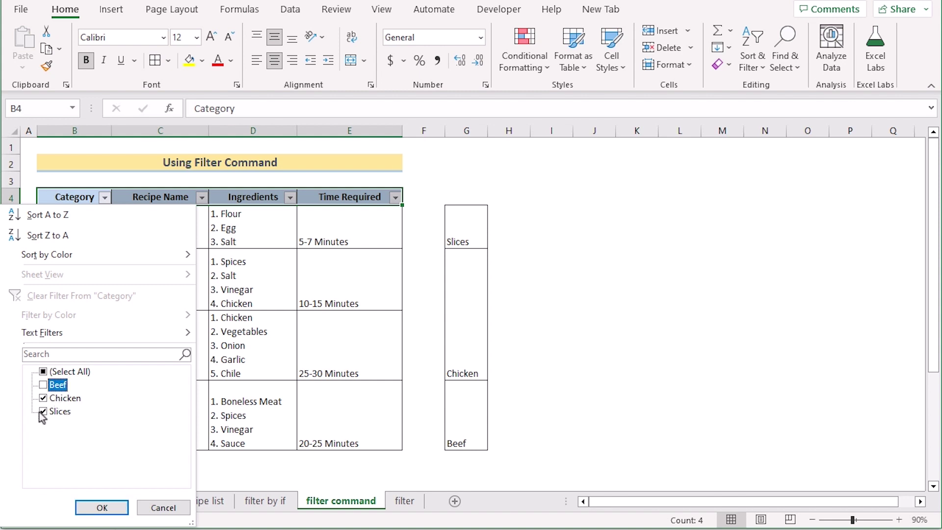
{"action": "left_click", "coordinate": [43, 411]}
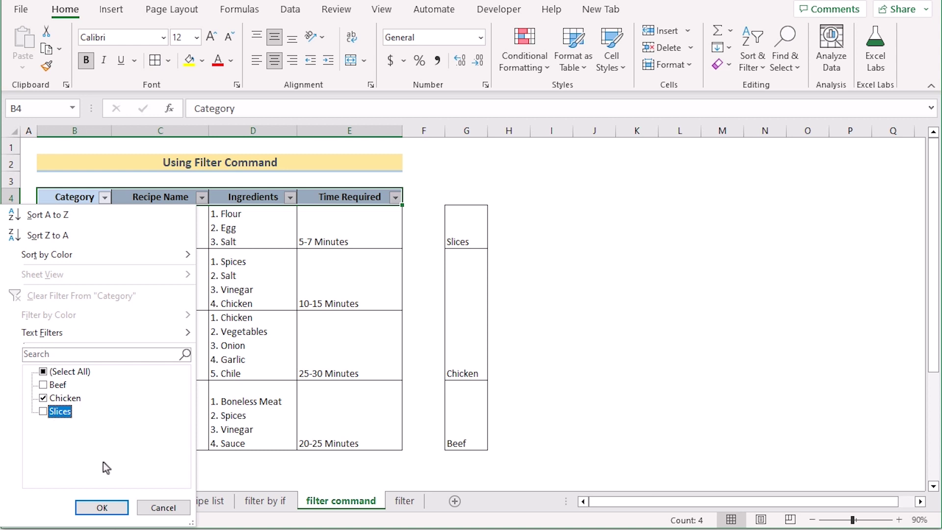
{"action": "left_click", "coordinate": [116, 508]}
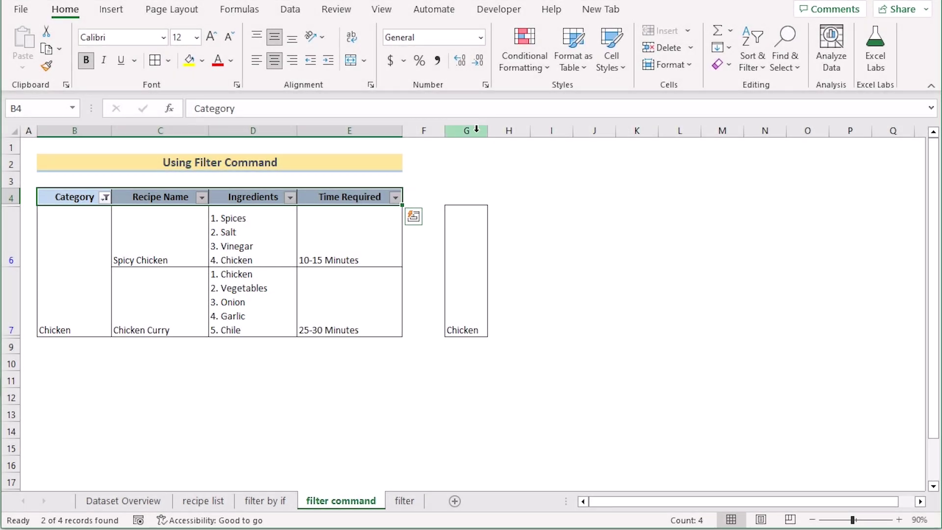
- Delete the helper column G containing the copied category cells
{"action": "left_click", "coordinate": [476, 129]}
{"action": "right_click", "coordinate": [476, 133]}
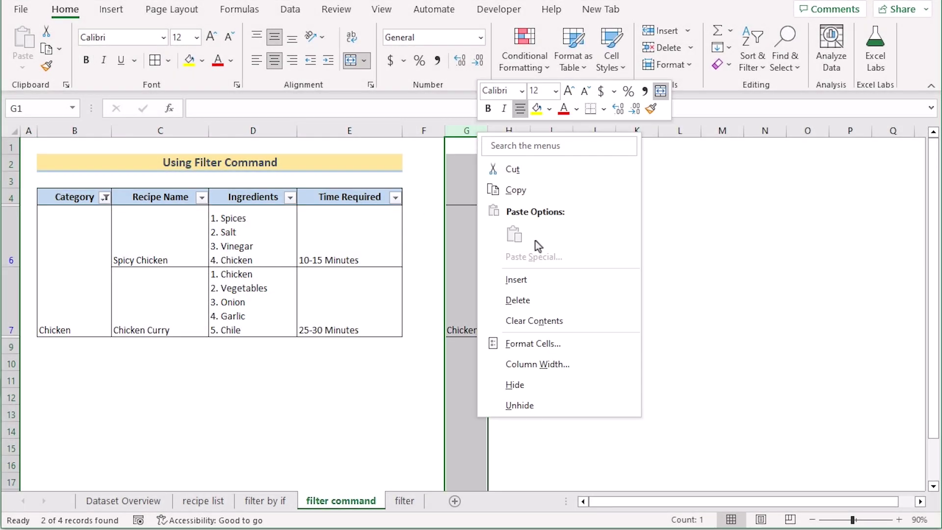
{"action": "left_click", "coordinate": [558, 299]}
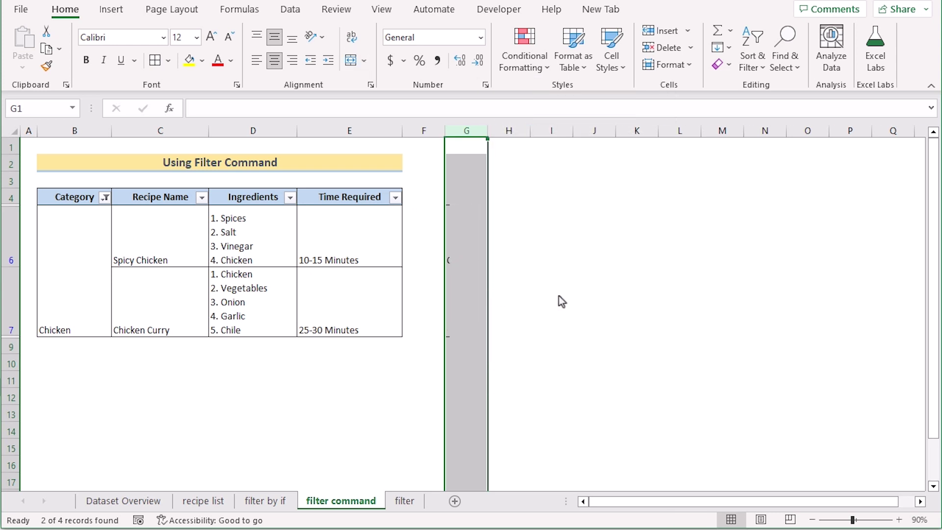
{"action": "left_click", "coordinate": [510, 247]}
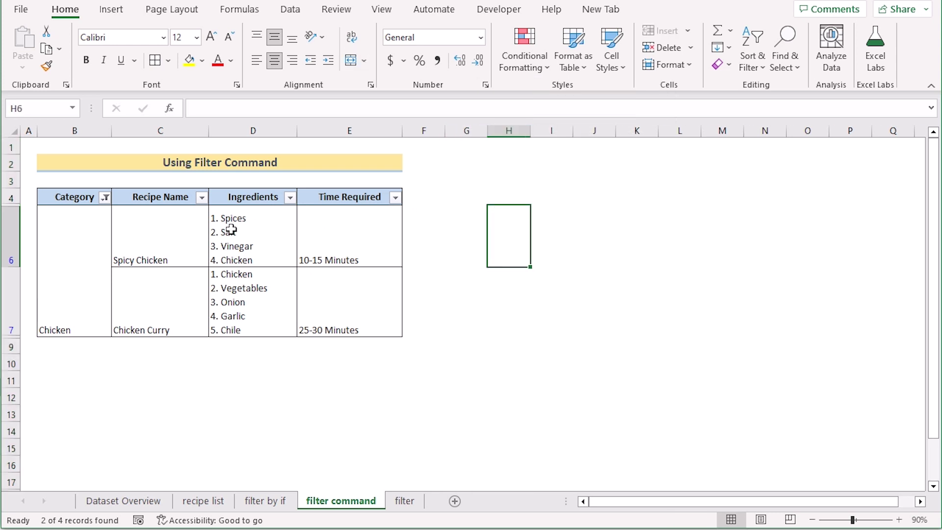
- Change the Category filter to show only Beef instead of Chicken
{"action": "left_click", "coordinate": [106, 198]}
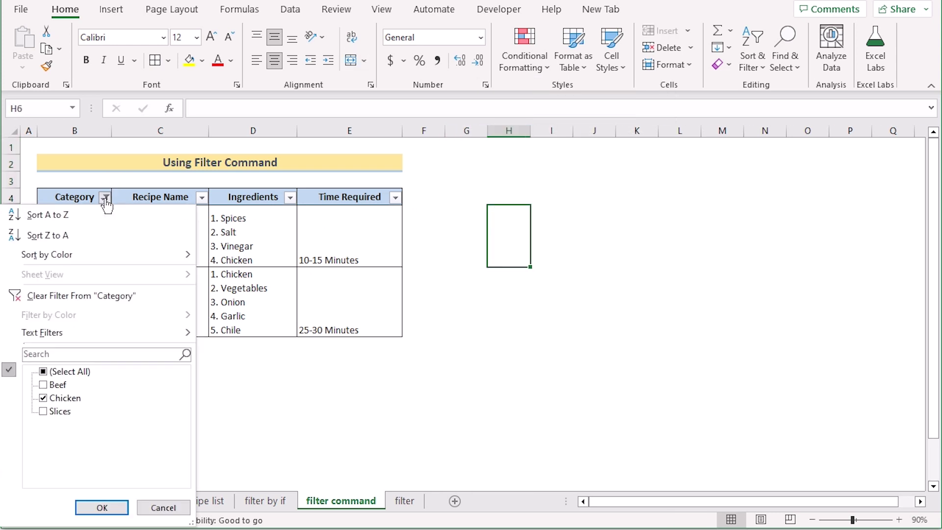
{"action": "left_click", "coordinate": [43, 398]}
{"action": "left_click", "coordinate": [43, 385]}
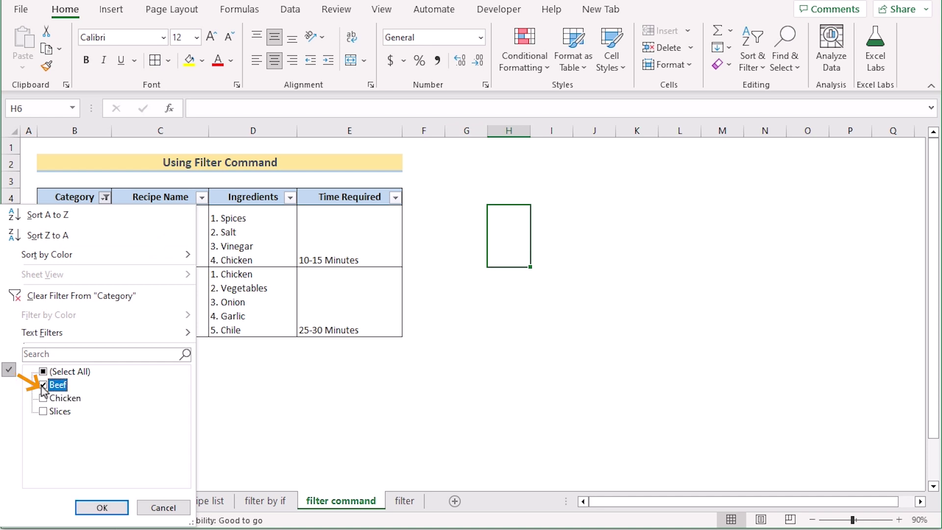
{"action": "left_click", "coordinate": [116, 513]}
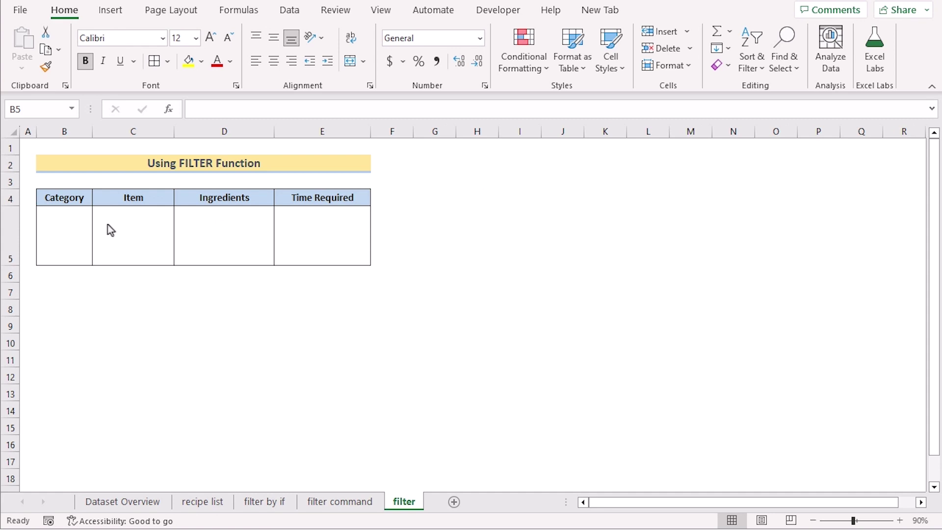
- Add a data validation list to Category cell B5 on the filter sheet with the source Slices,Chicken,Beef,None
{"action": "left_click", "coordinate": [78, 226]}
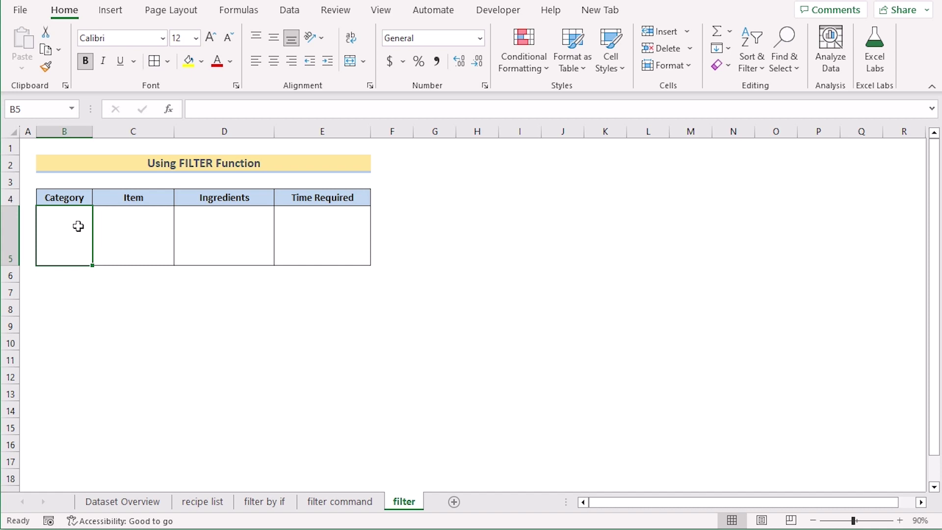
{"action": "left_click", "coordinate": [289, 11]}
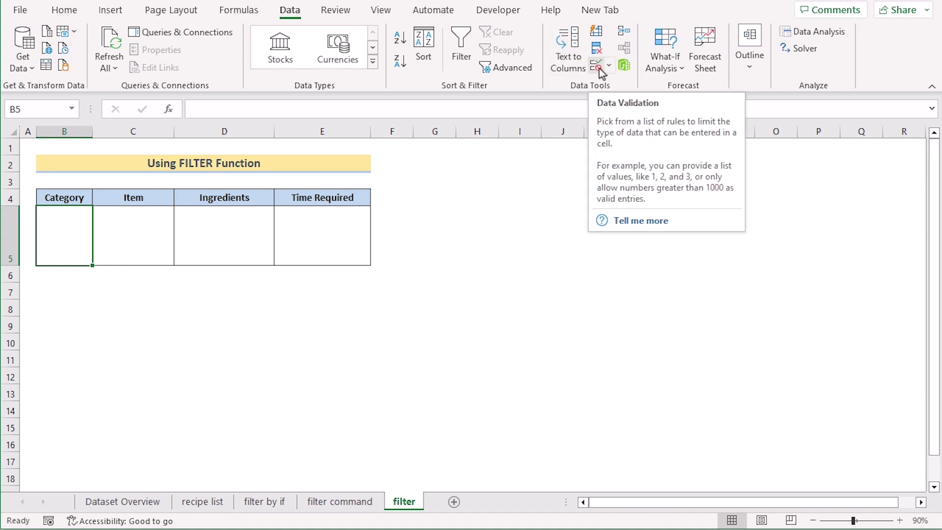
{"action": "left_click", "coordinate": [597, 66]}
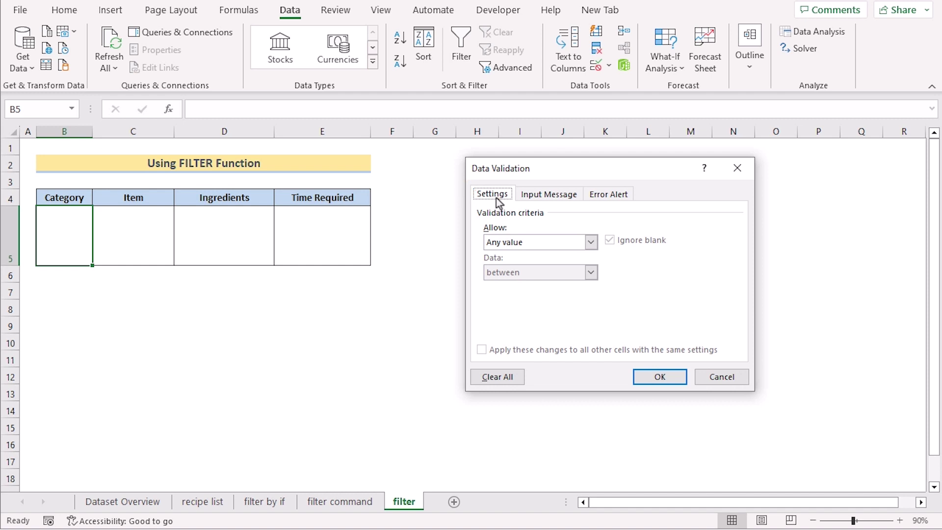
{"action": "left_click", "coordinate": [590, 243]}
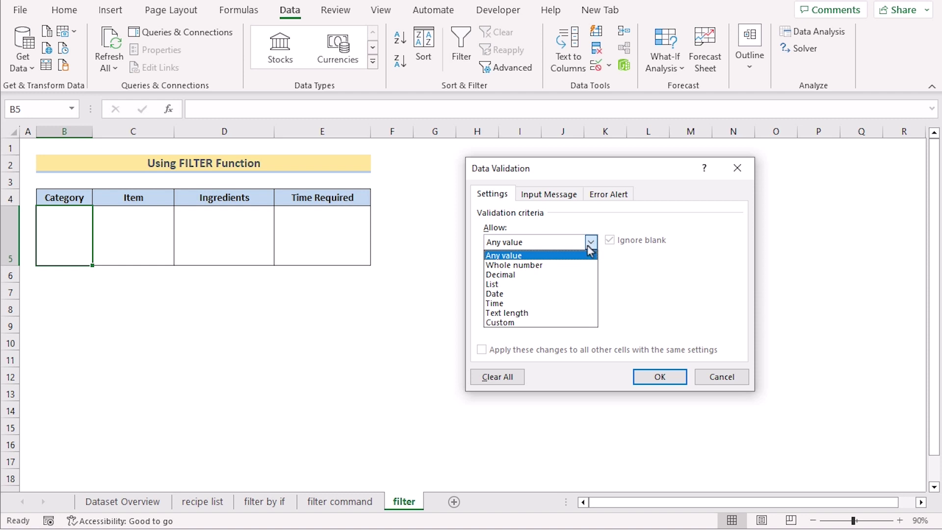
{"action": "left_click", "coordinate": [579, 285]}
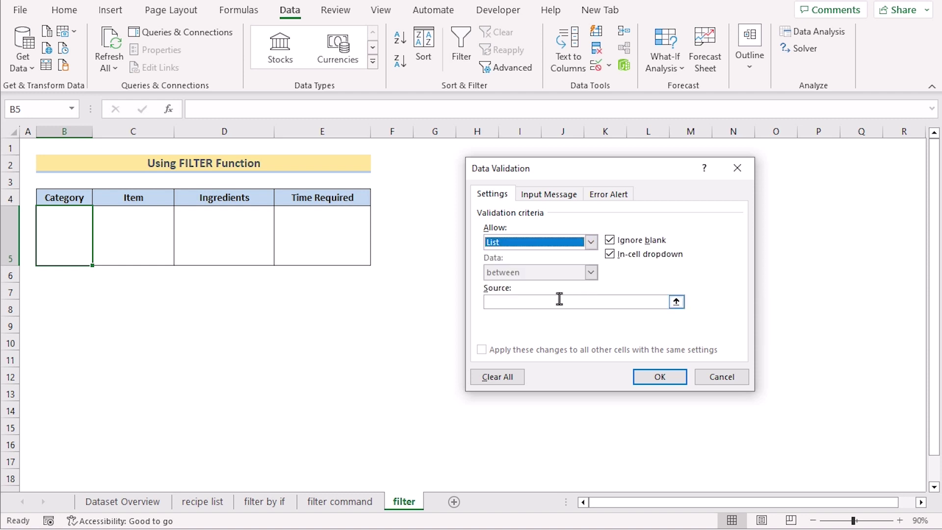
{"action": "left_click", "coordinate": [534, 305]}
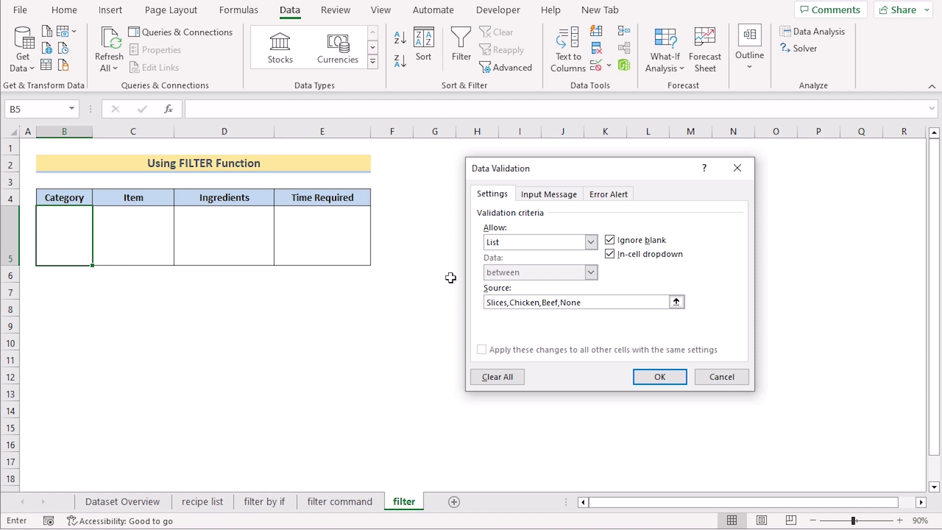
{"action": "left_click", "coordinate": [659, 377]}
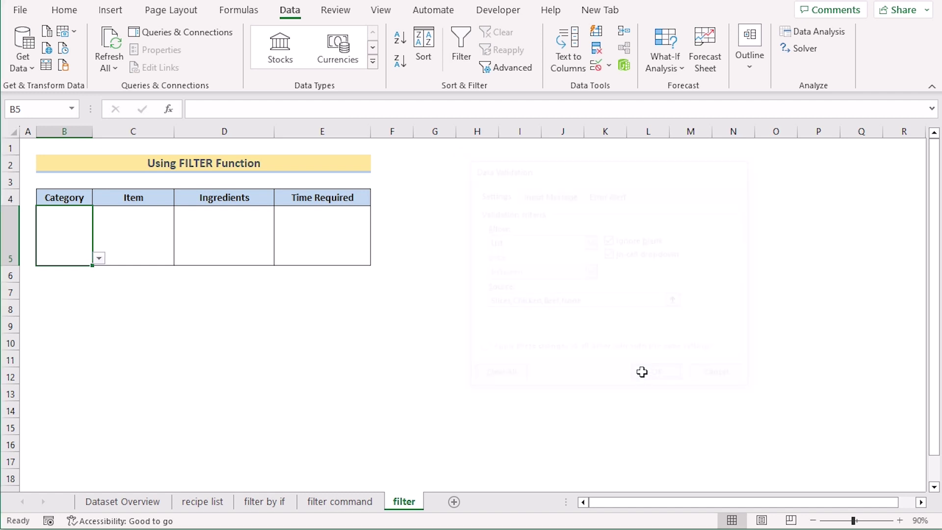
- Choose Beef from the list in B5 and turn off the cell's center and middle alignment
{"action": "left_click", "coordinate": [99, 258]}
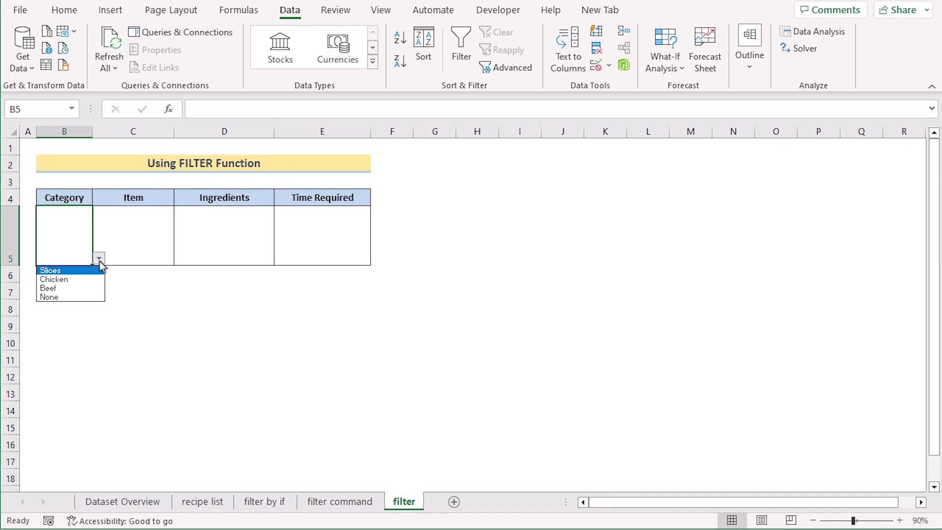
{"action": "left_click", "coordinate": [96, 288]}
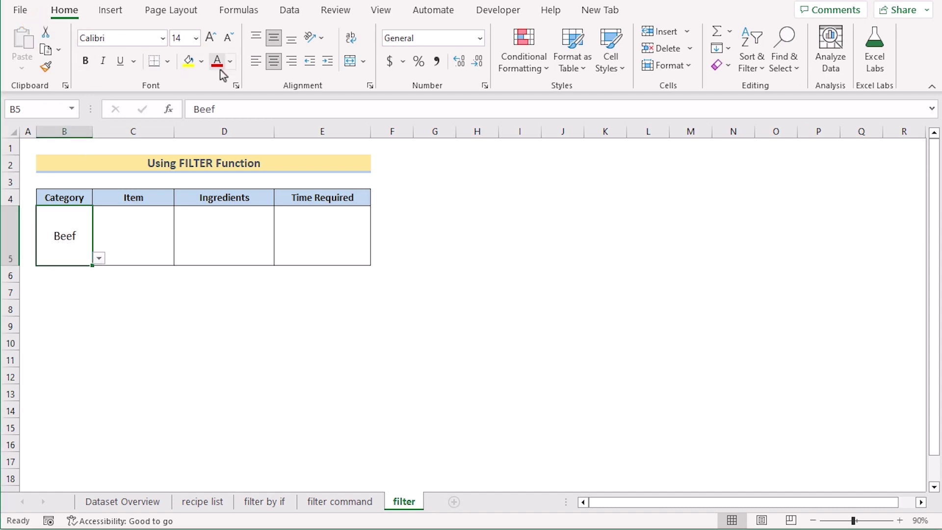
{"action": "left_click", "coordinate": [274, 61]}
{"action": "left_click", "coordinate": [275, 38]}
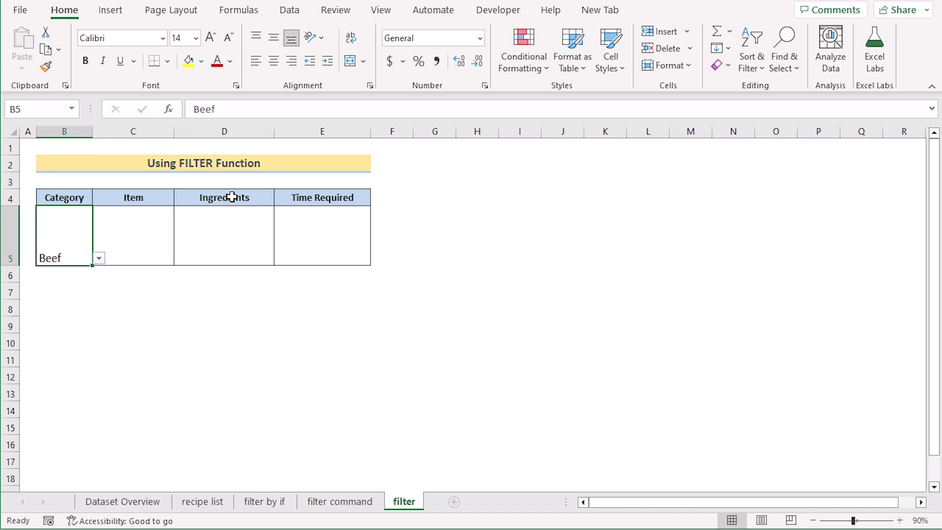
- Start a FILTER formula in Item cell C5 with 'recipe list'!C5:E8 as the array
{"action": "left_click", "coordinate": [136, 232]}
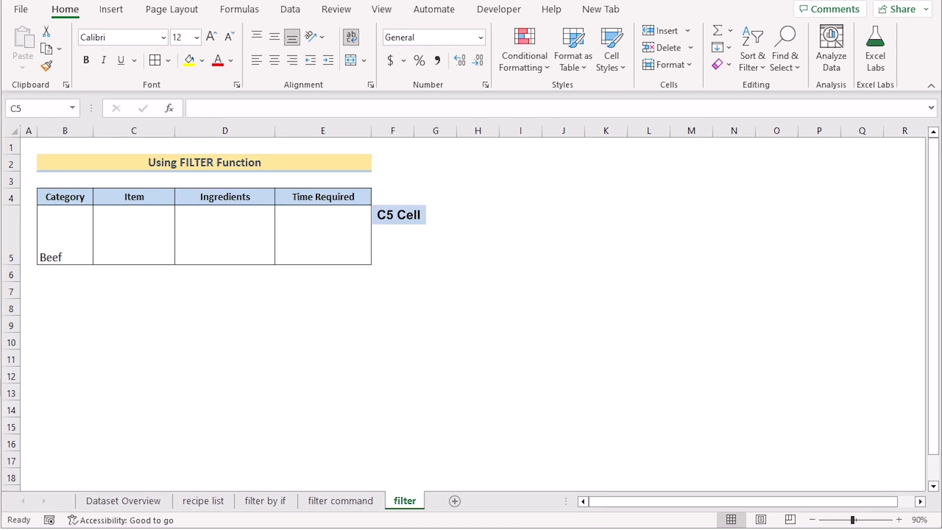
{"action": "double_click", "coordinate": [120, 241]}
{"action": "type", "text": "=F"}
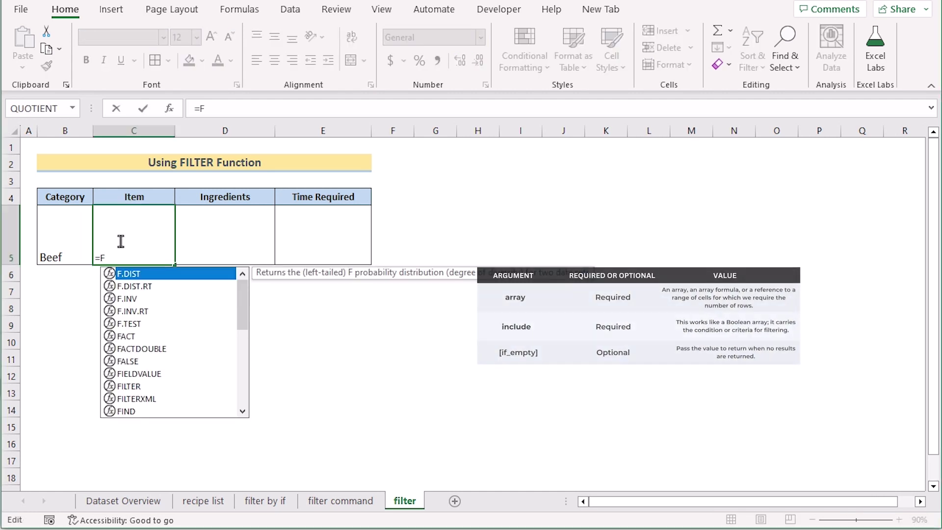
{"action": "type", "text": "ILTER("}
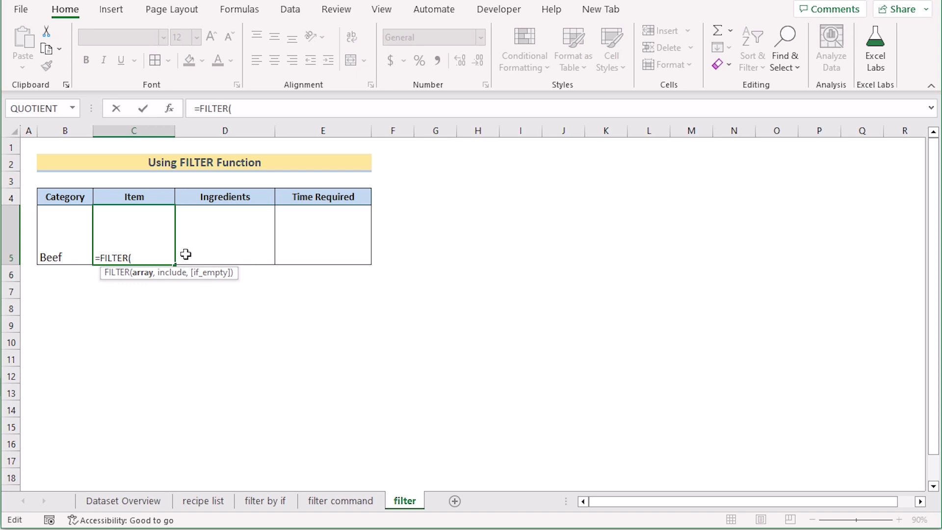
{"action": "left_click", "coordinate": [204, 501]}
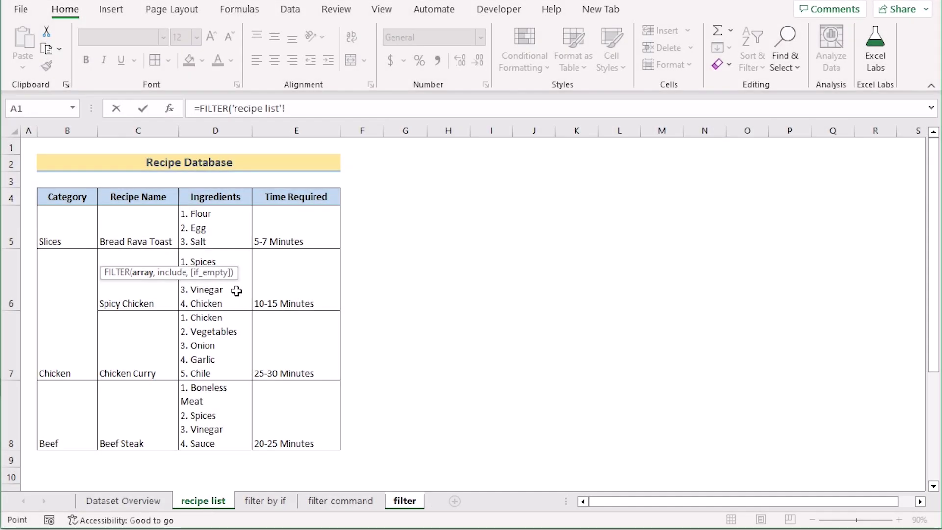
{"action": "left_click", "coordinate": [150, 219]}
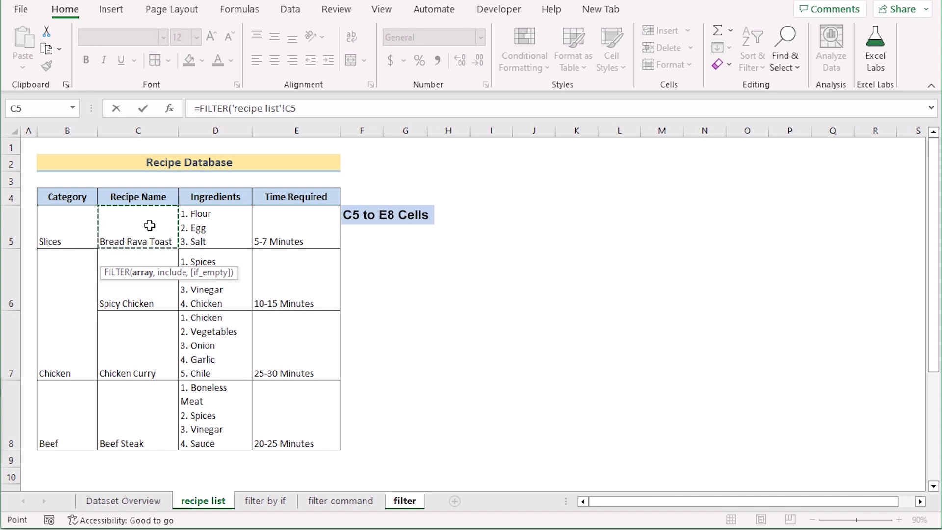
{"action": "left_click_drag", "start_coordinate": [275, 411], "coordinate": [289, 420]}
- Complete the FILTER formula with the include condition that 'recipe list'!B5:B8 equals B5 on the filter sheet
{"action": "type", "text": ","}
{"action": "left_click_drag", "start_coordinate": [75, 231], "coordinate": [65, 414]}
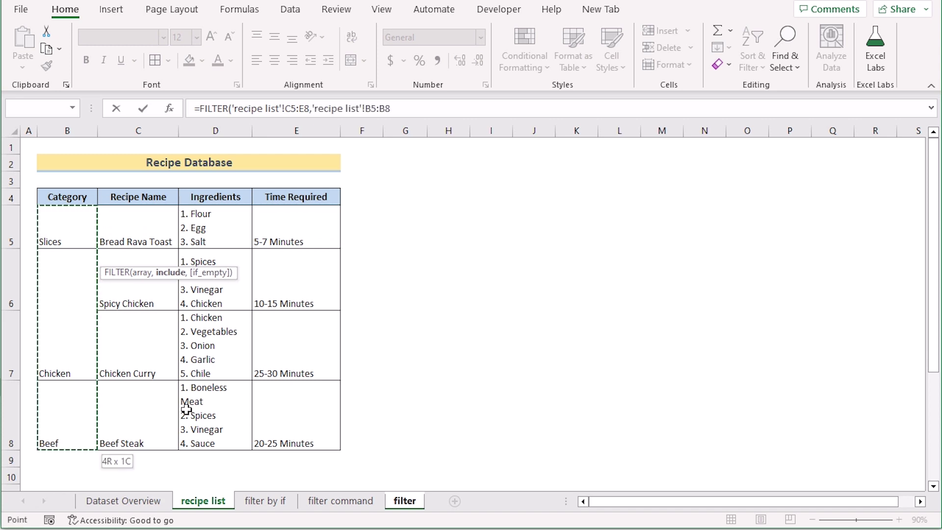
{"action": "type", "text": ","}
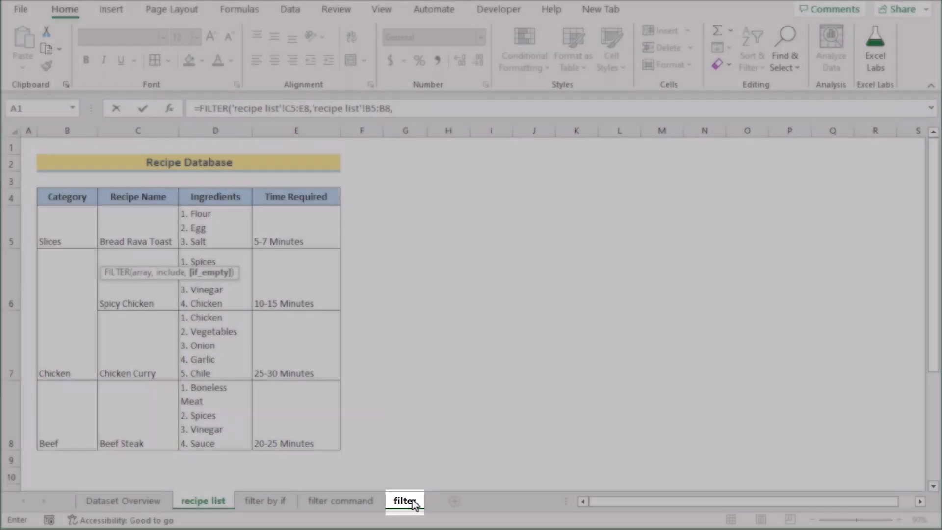
{"action": "key", "text": "BackSpace"}
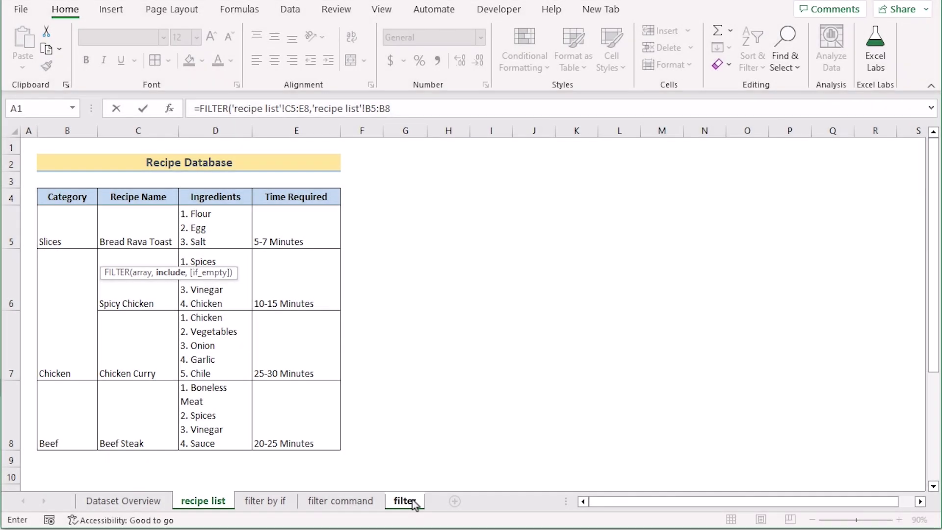
{"action": "type", "text": "="}
{"action": "left_click", "coordinate": [412, 501]}
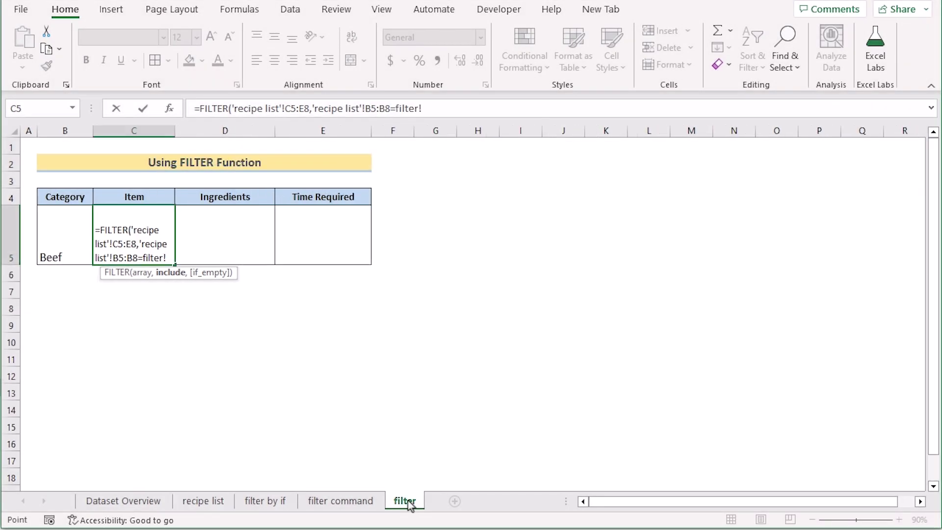
{"action": "left_click", "coordinate": [71, 248]}
{"action": "key", "text": "Return"}
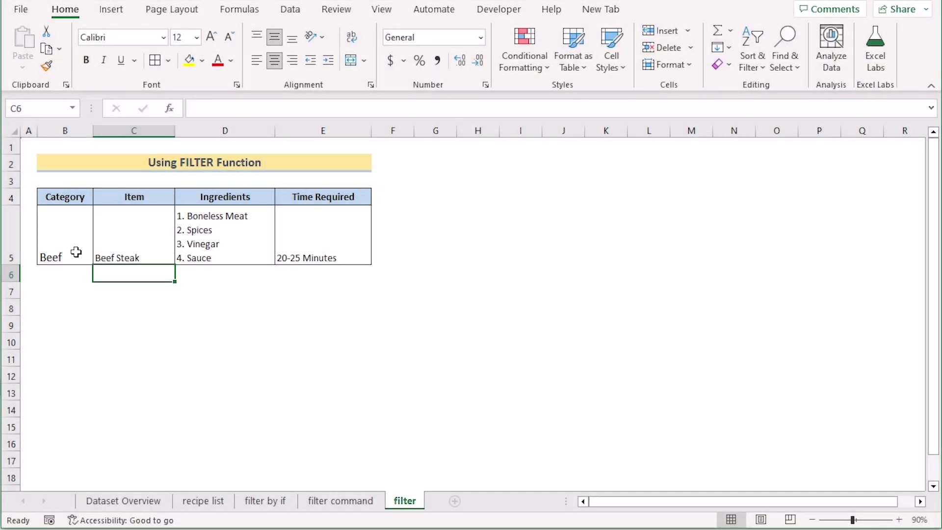
- Switch the category in B5 to Slices to test the FILTER formula
{"action": "left_click", "coordinate": [76, 252]}
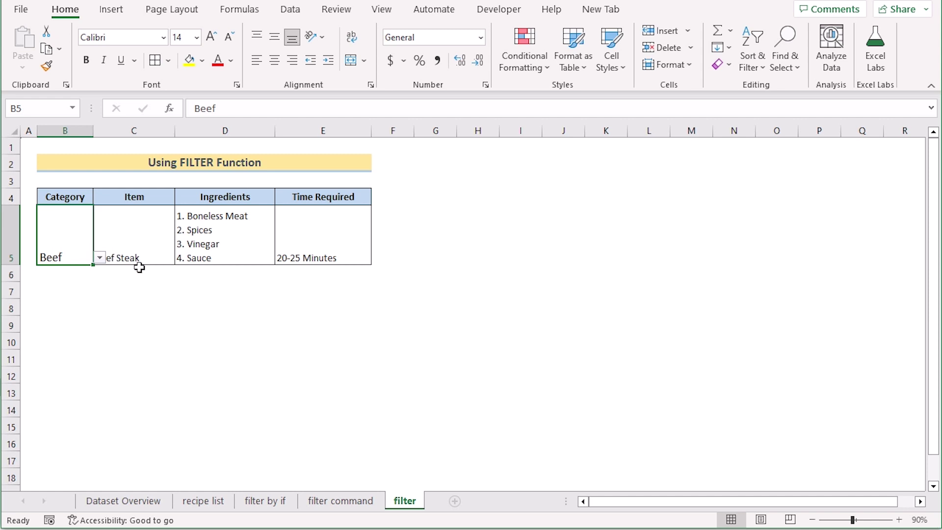
{"action": "left_click", "coordinate": [100, 258]}
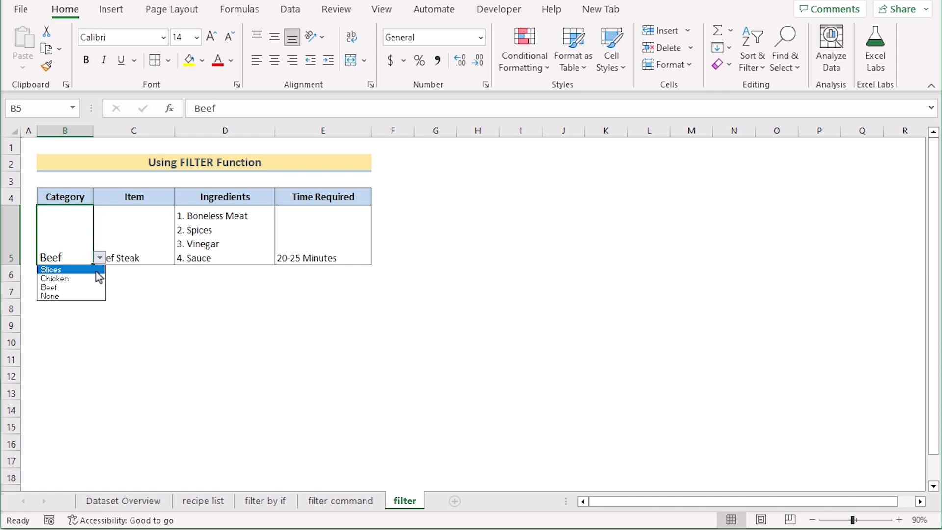
{"action": "left_click", "coordinate": [96, 271]}
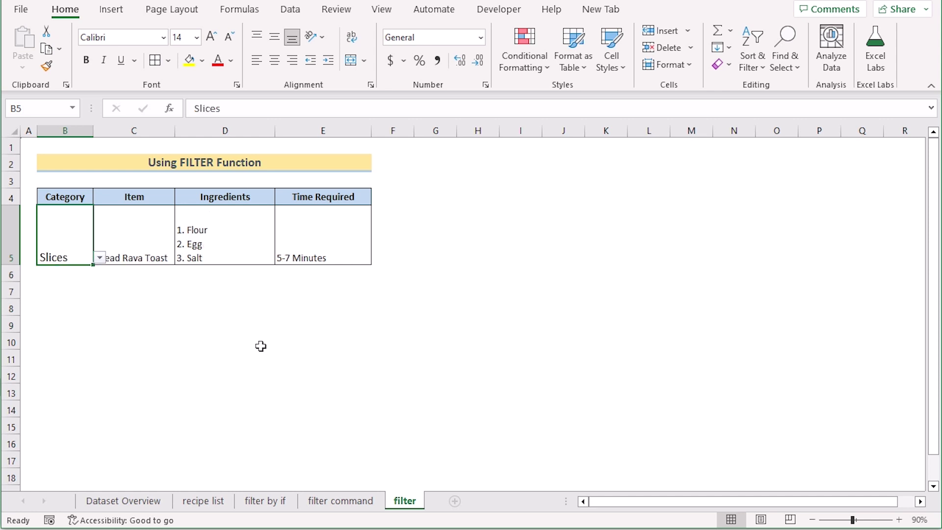